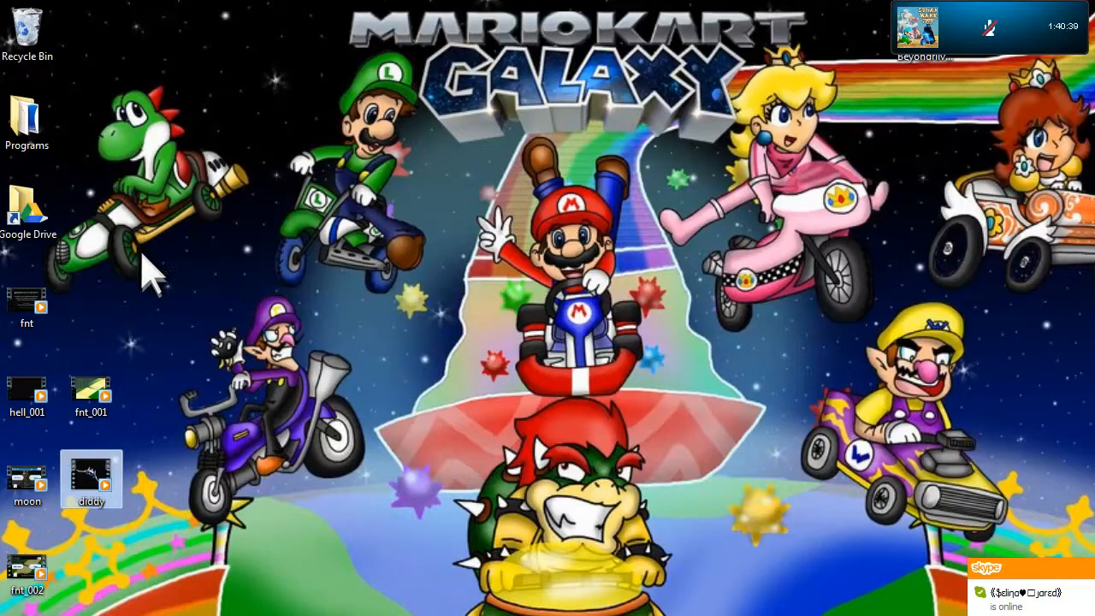
Import the Super Mario RPG Let's Go Down The Wine River MP3 from the Sawndz folder into ACID Pro, dismissing the Beatmapper Wizard
click(907, 21)
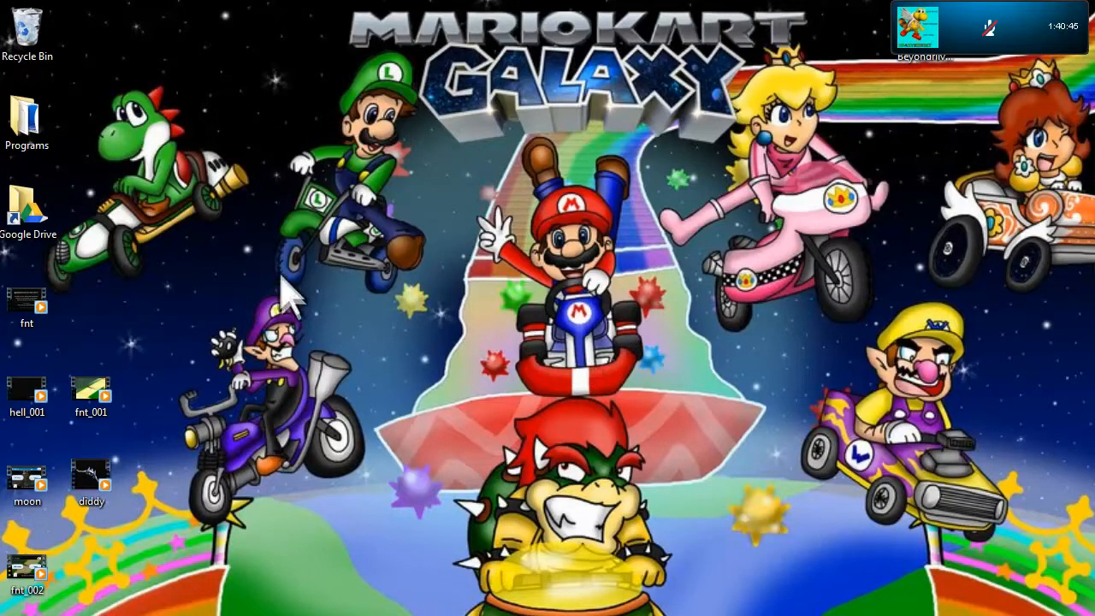
mouse_move(496, 615)
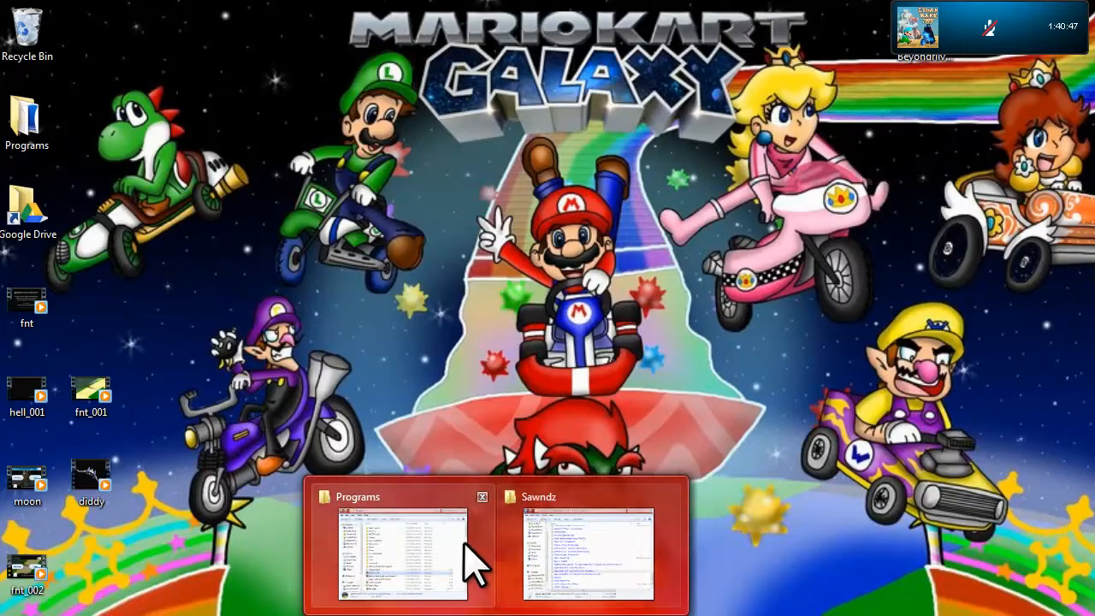
click(588, 591)
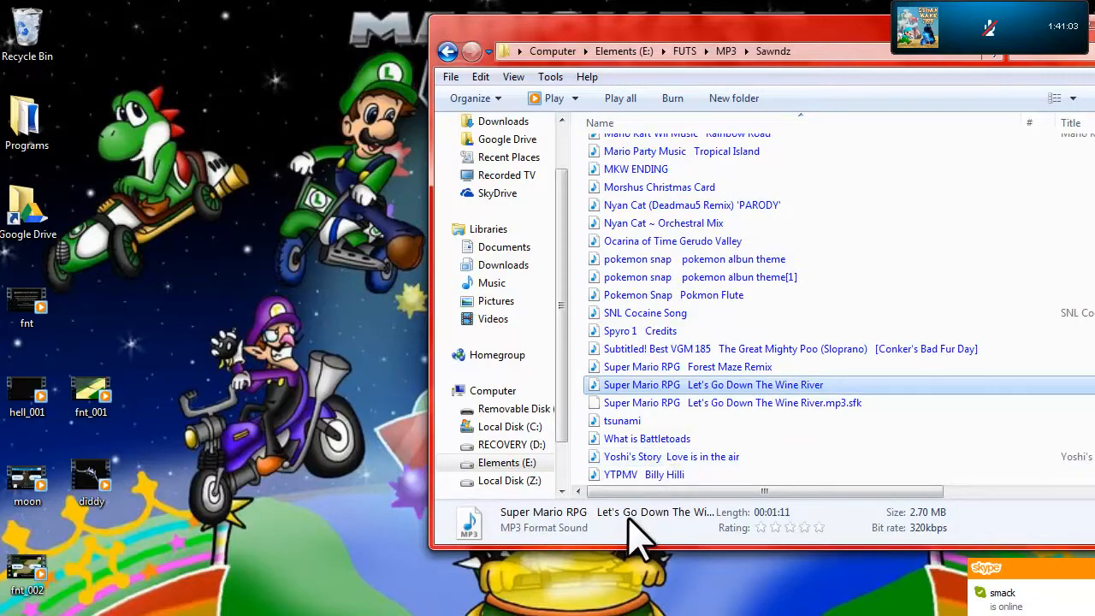
drag(667, 384, 291, 171)
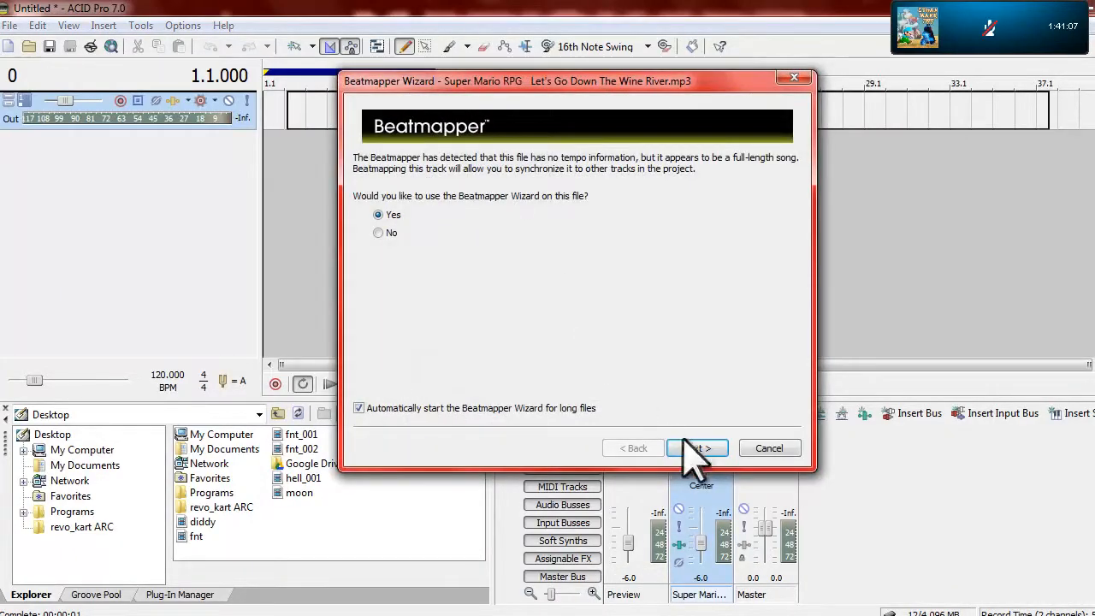
click(768, 585)
drag(369, 115, 345, 114)
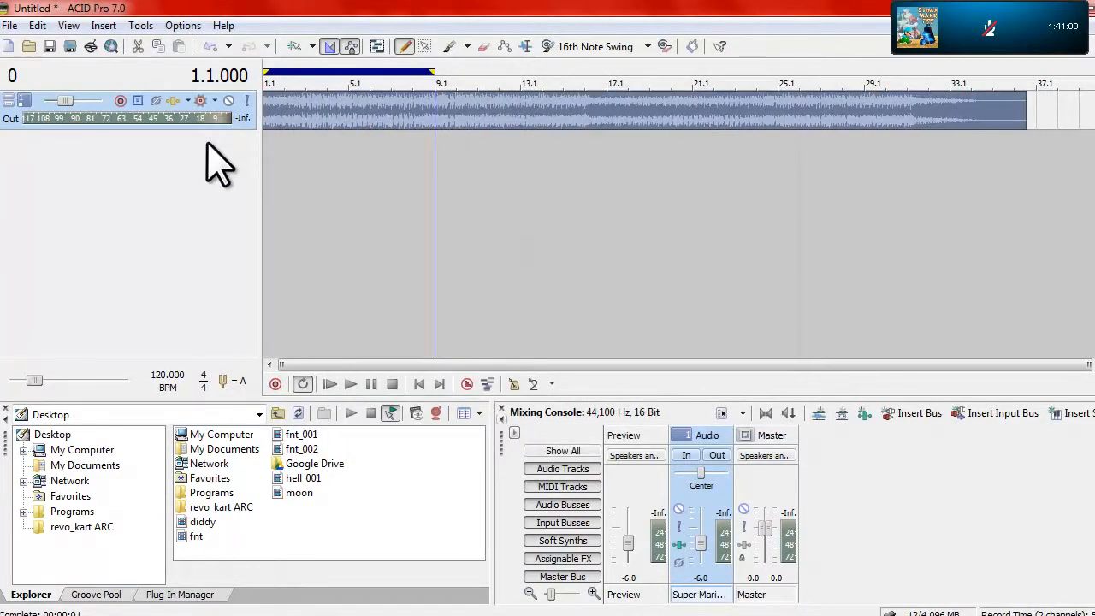
Enlarge the song track, look at its Track EQ, and set the track volume to 0.0 dB while previewing the song
drag(208, 130, 208, 297)
click(199, 101)
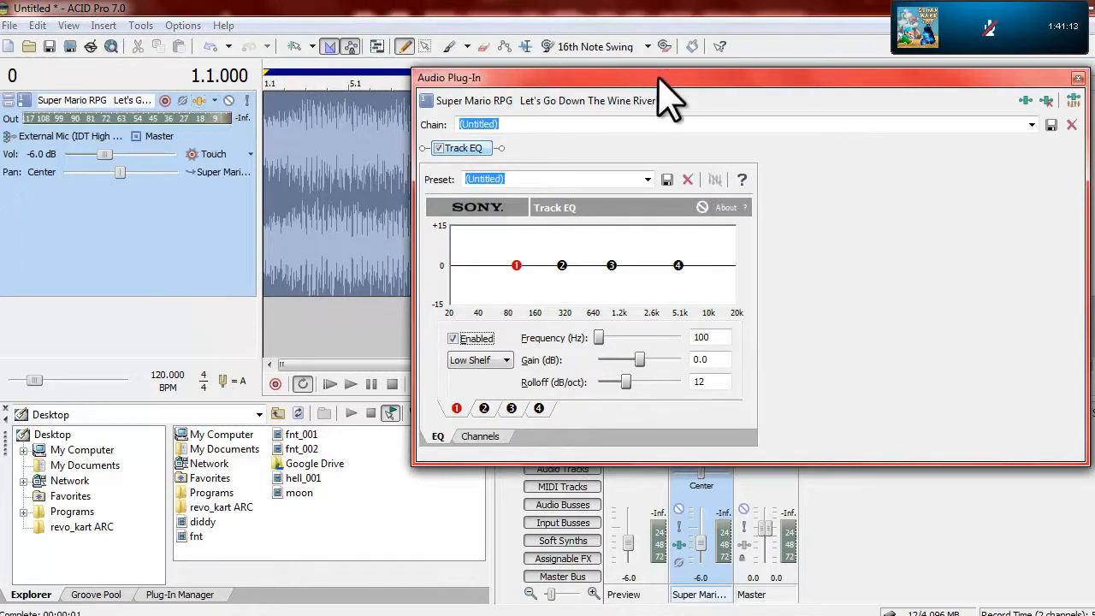
click(1049, 78)
click(330, 384)
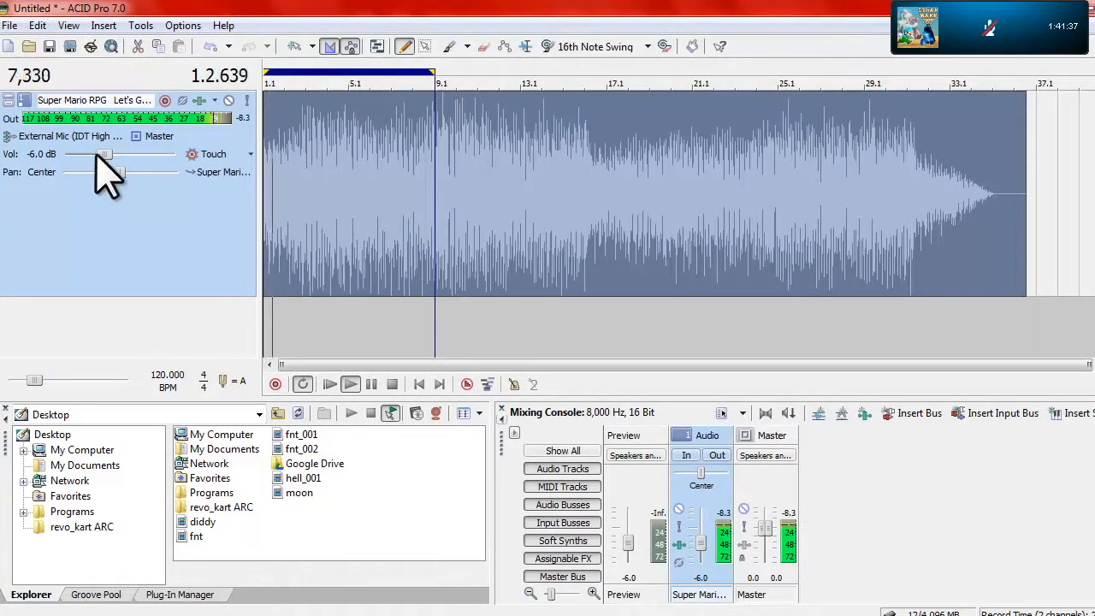
double_click(104, 155)
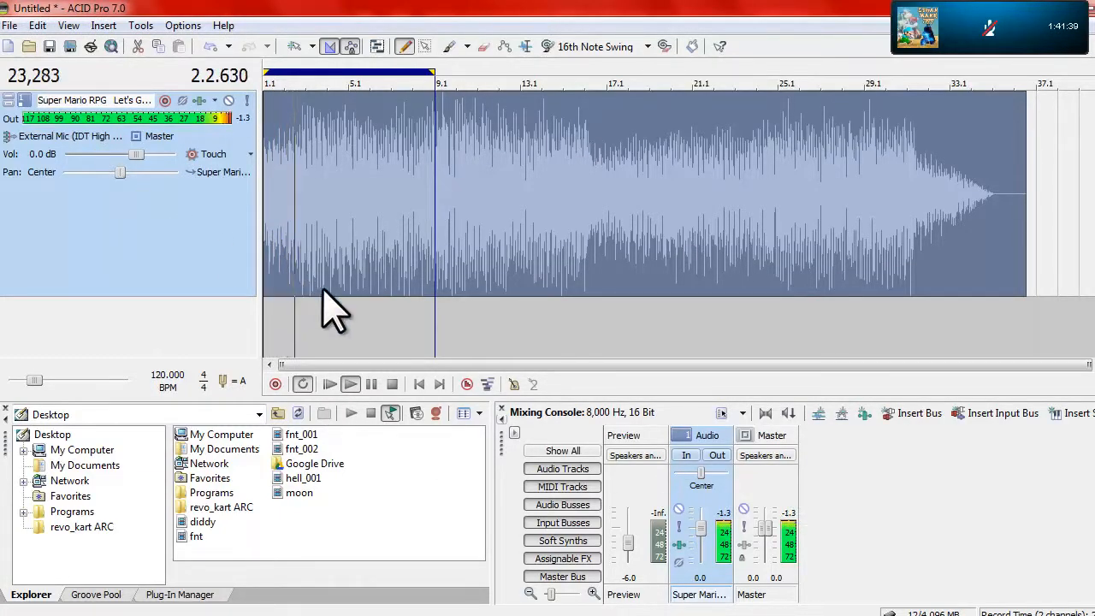
click(392, 384)
Start a new project without saving the current one and return to the desktop
click(9, 47)
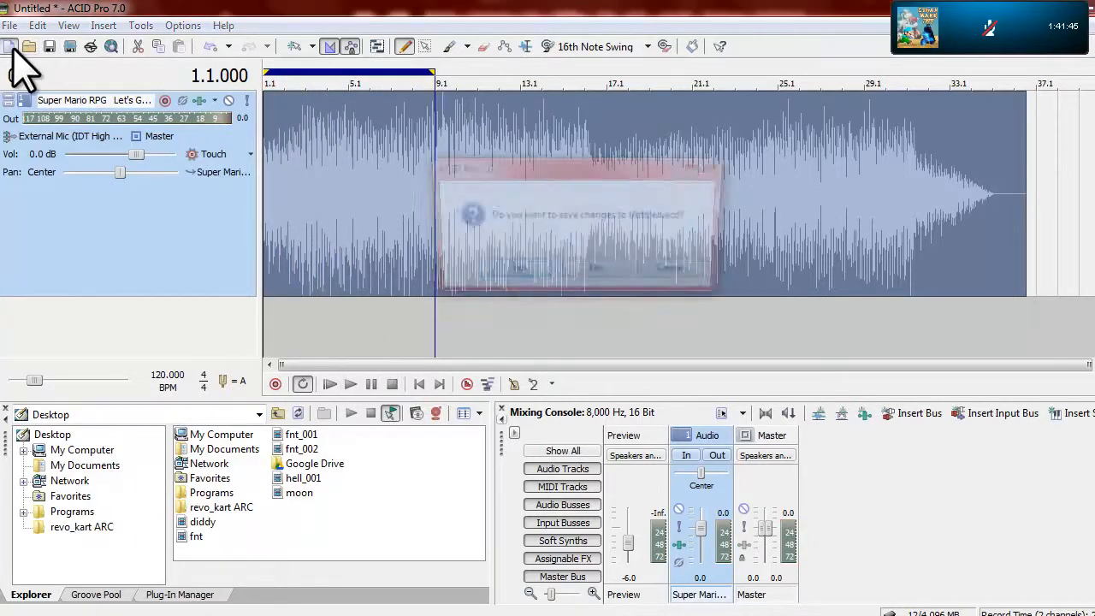
click(596, 272)
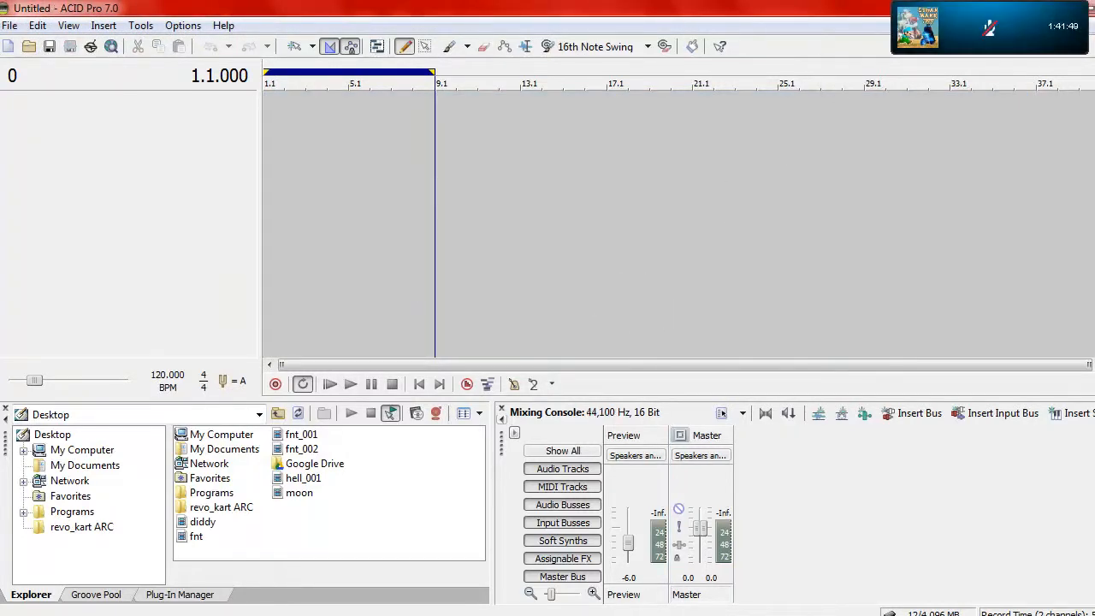
key(super+d)
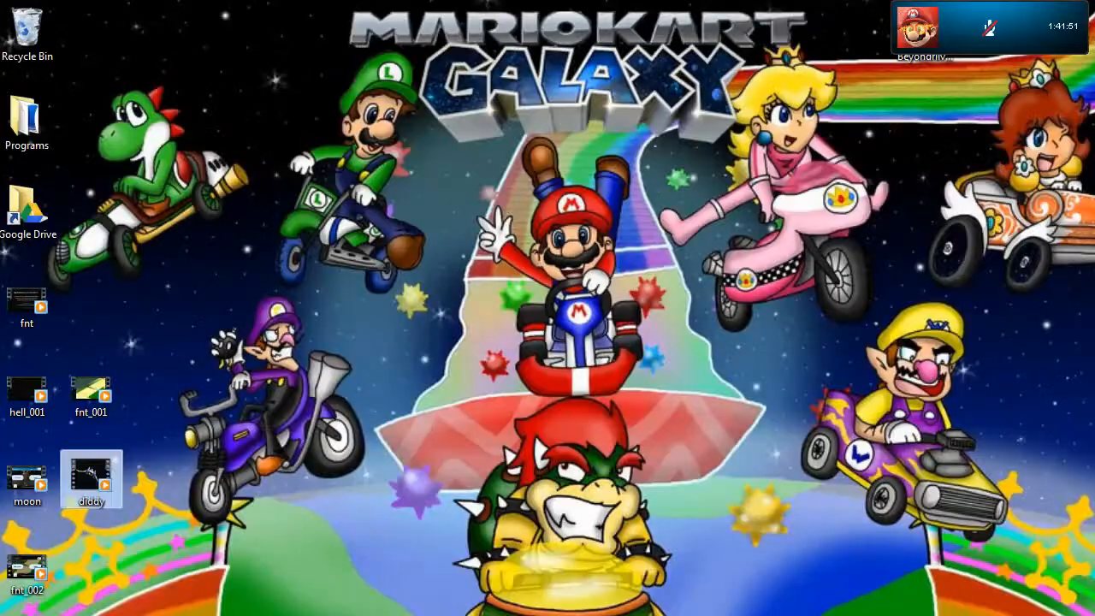
Switch to FormatFactory, add the Super Mario RPG MP3 from the Sawndz folder, and choose WAV as its output format
click(619, 477)
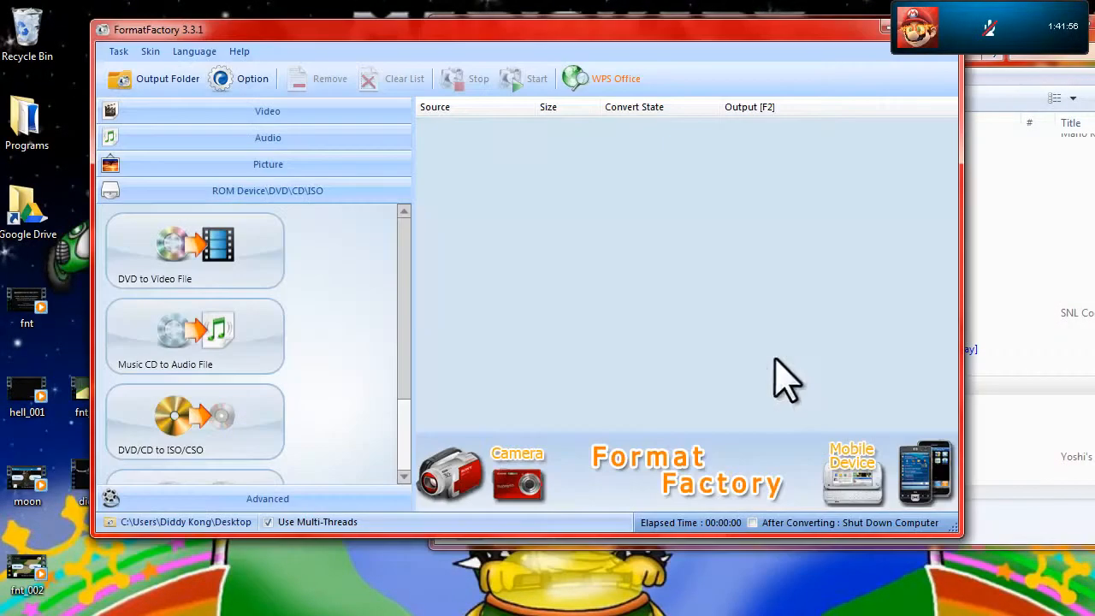
drag(452, 209, 513, 190)
click(409, 243)
scroll(403, 265, down, 2)
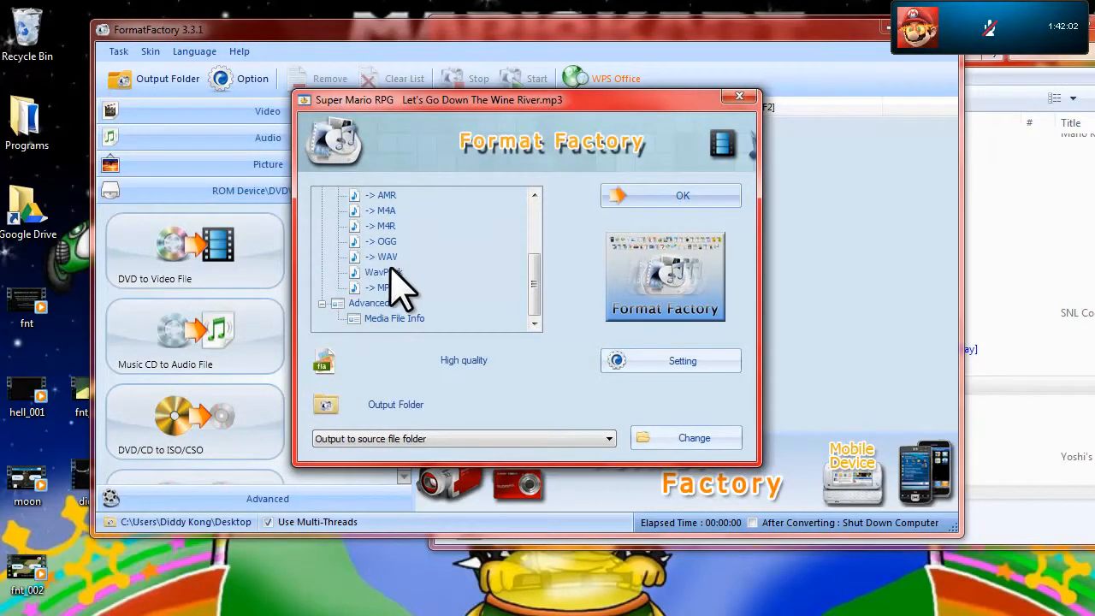
click(383, 257)
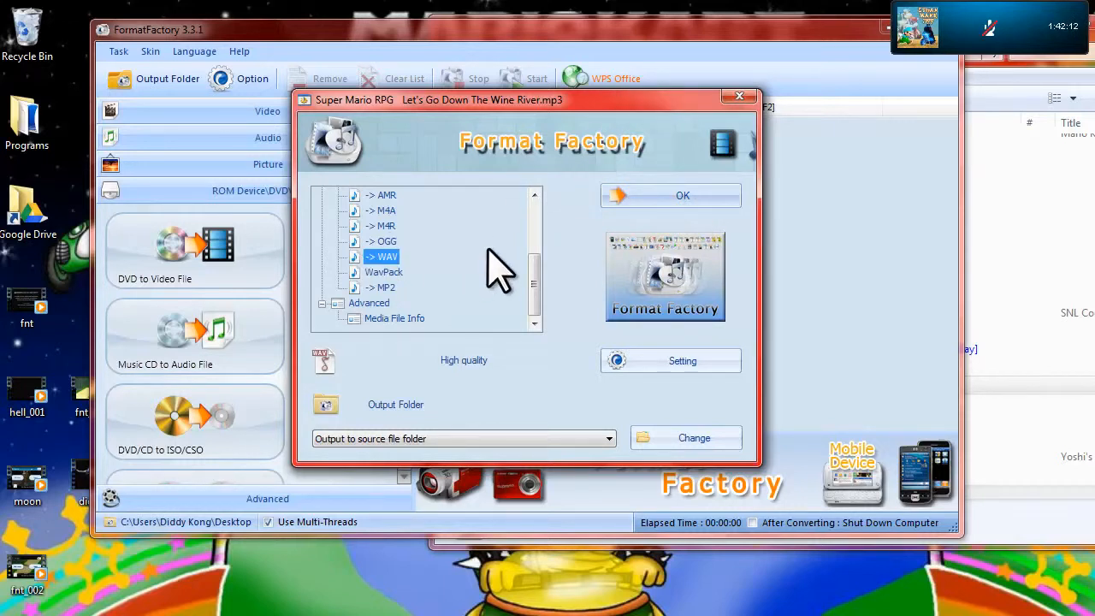
Confirm the WAV conversion with output to the source file folder and run it
scroll(536, 286, up, 1)
scroll(539, 289, down, 1)
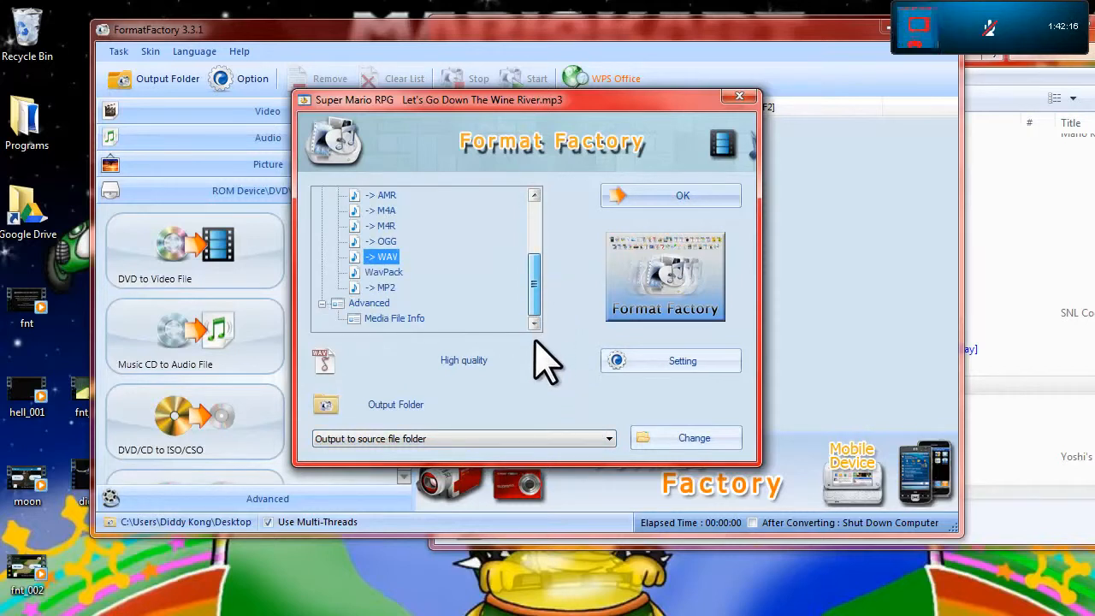
drag(535, 302, 541, 325)
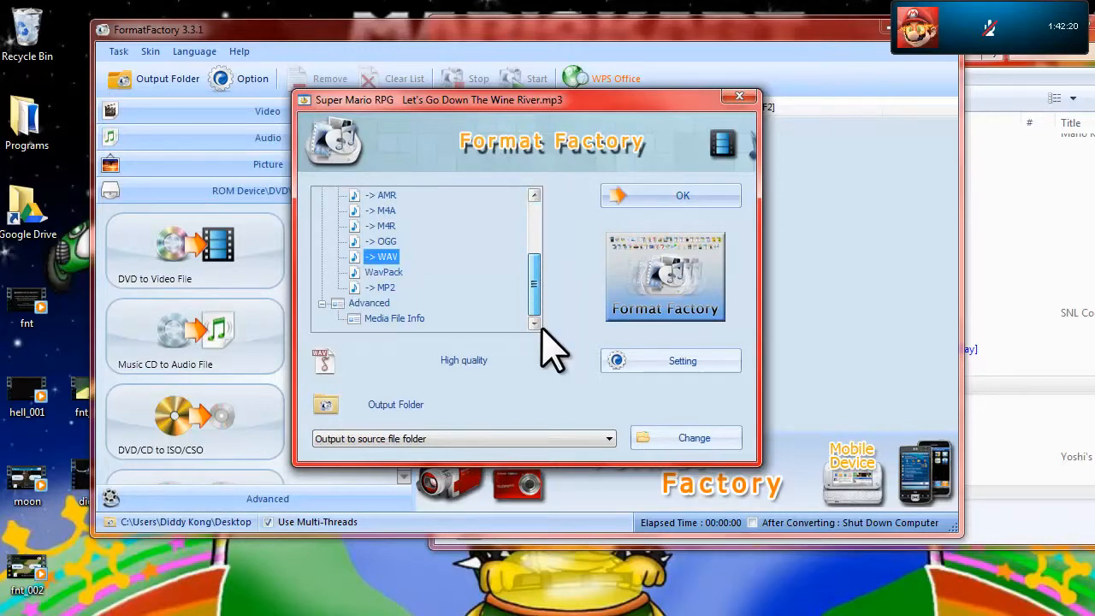
click(635, 202)
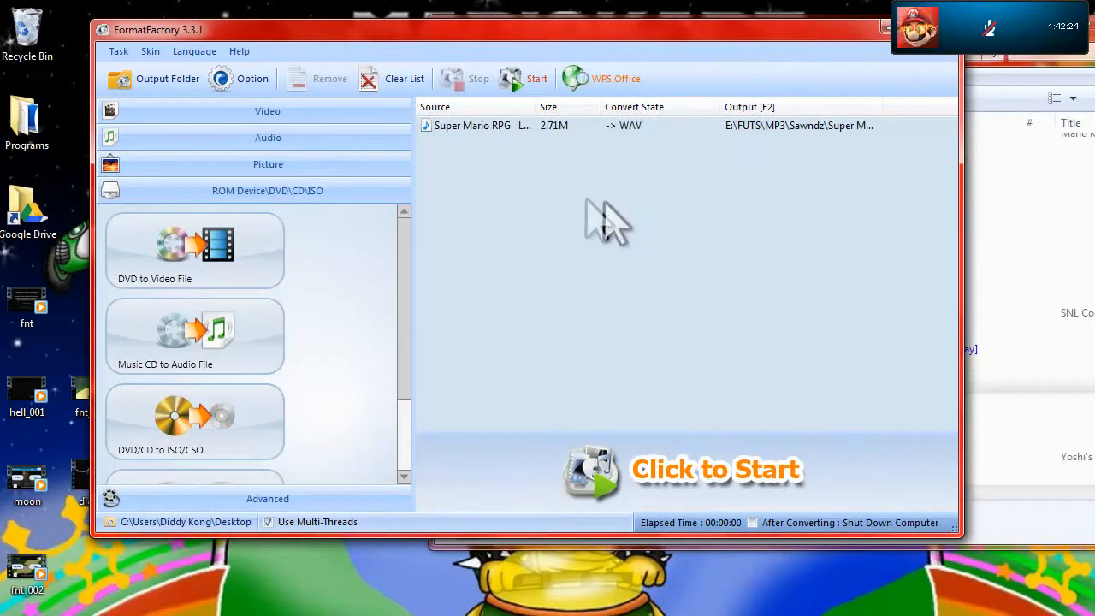
click(524, 86)
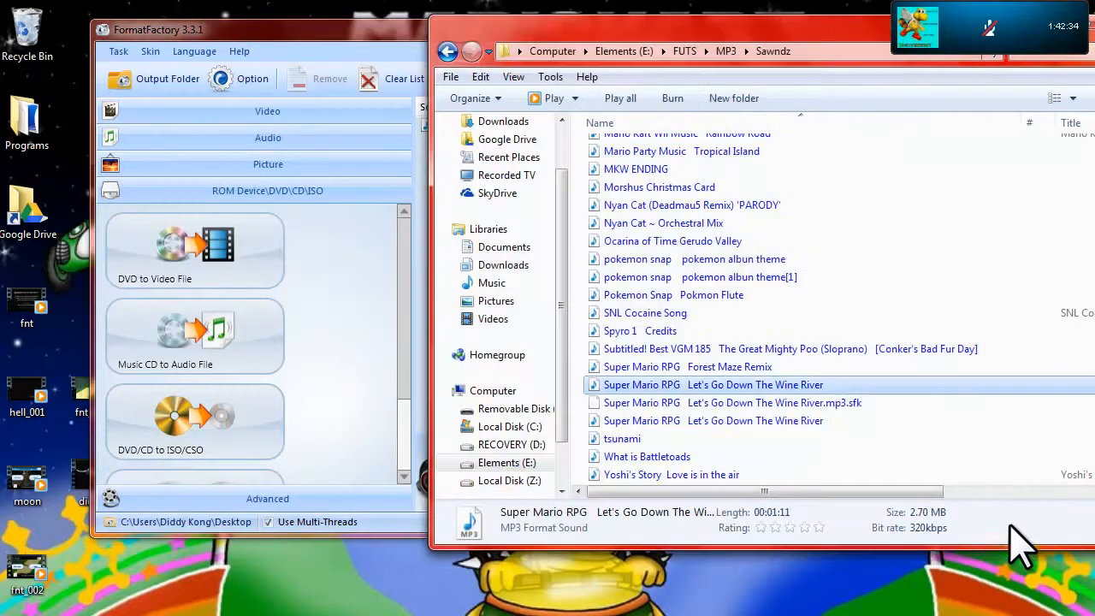
Move the converted WAV file from the Sawndz folder to the desktop
click(1023, 526)
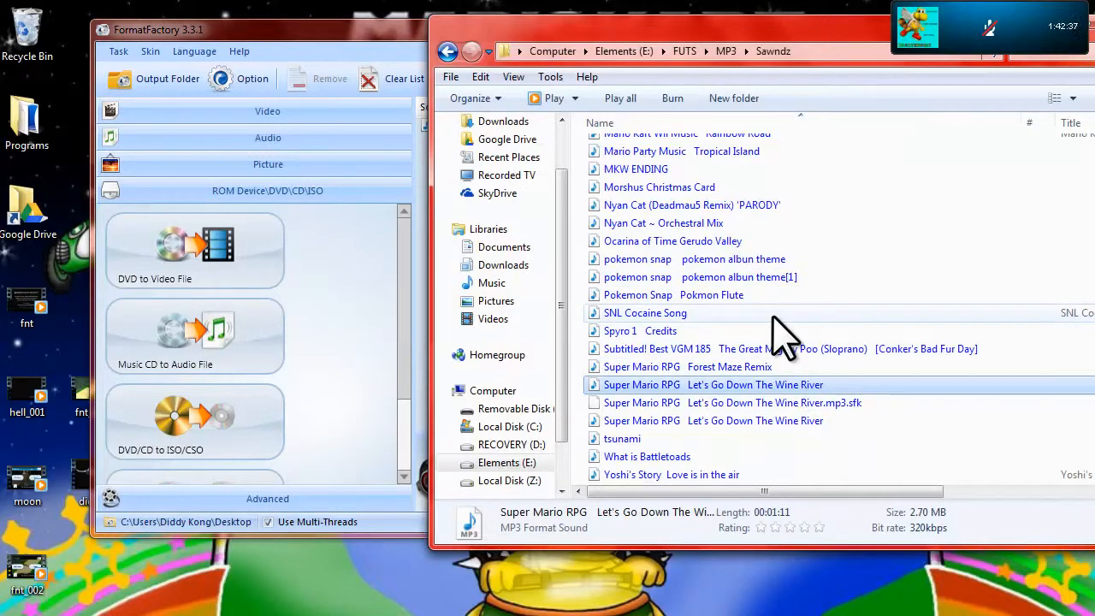
click(741, 422)
drag(712, 424, 202, 606)
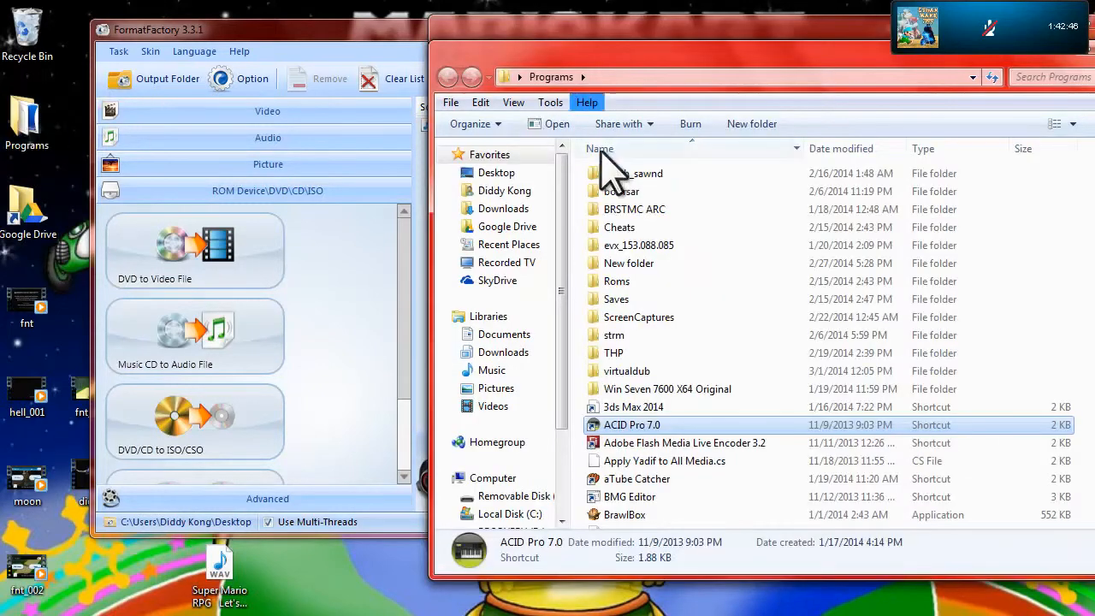
Launch BrawlBox from the Programs folder
click(614, 514)
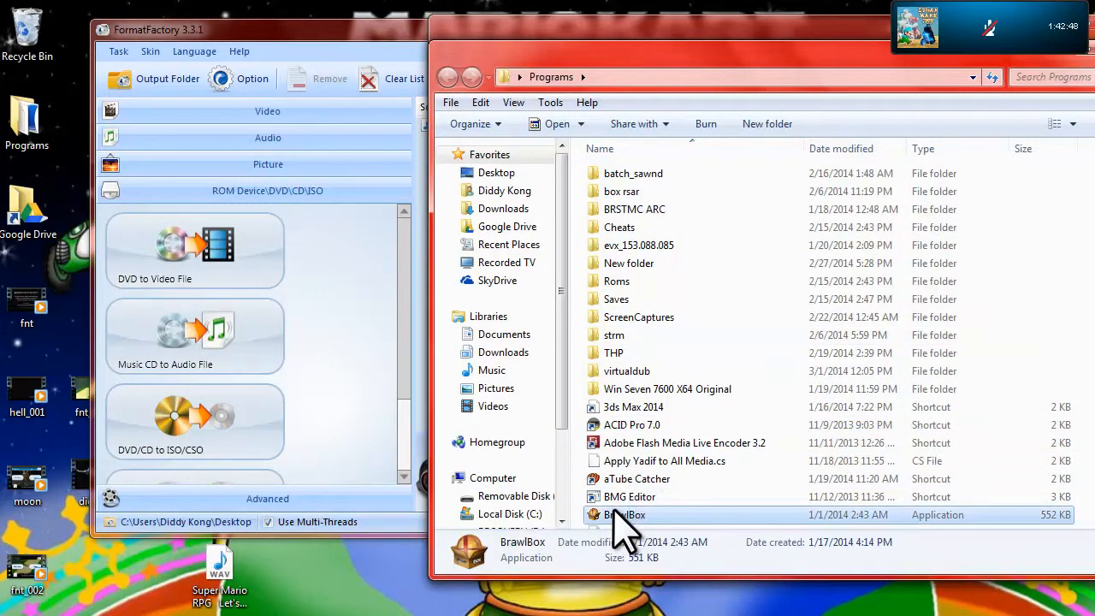
double_click(614, 515)
click(60, 73)
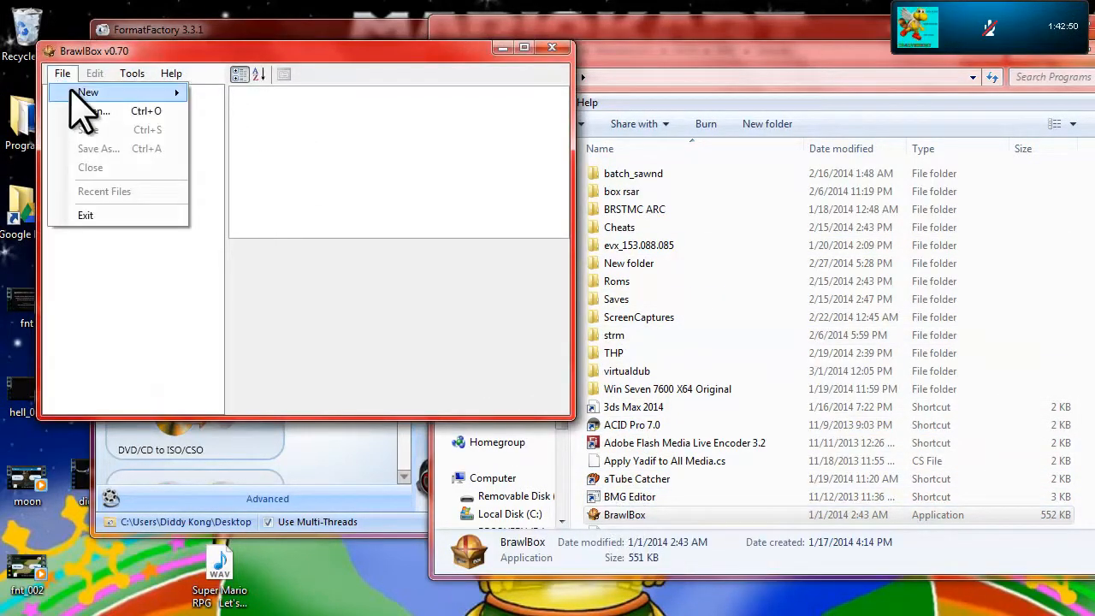
click(258, 64)
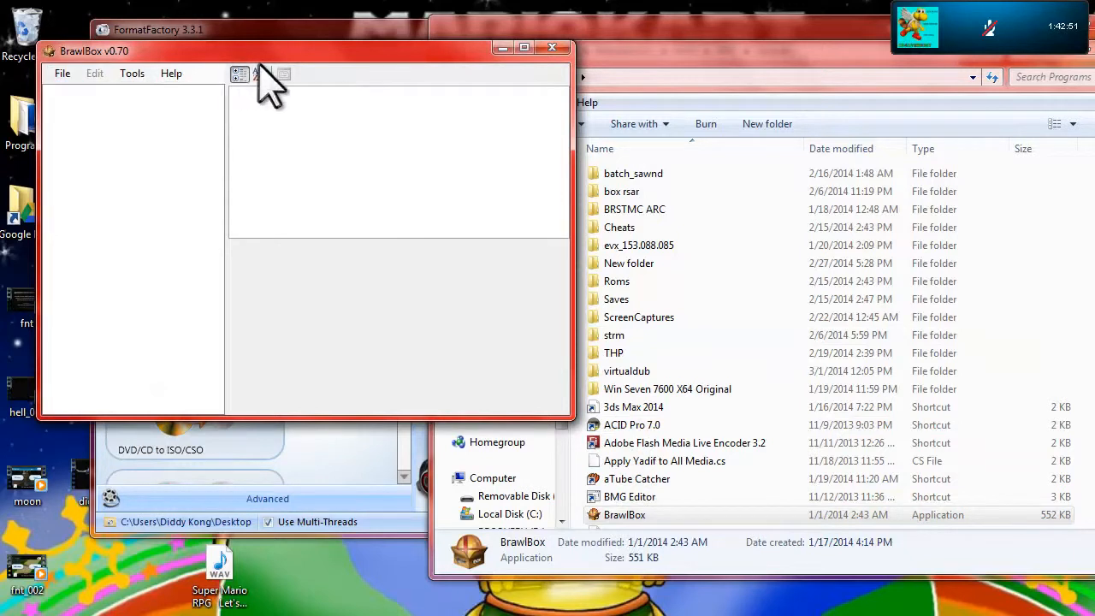
Create a new Brstm Audio Stream from the Super Mario RPG WAV on the desktop, accepting the import settings
click(60, 74)
mouse_move(63, 91)
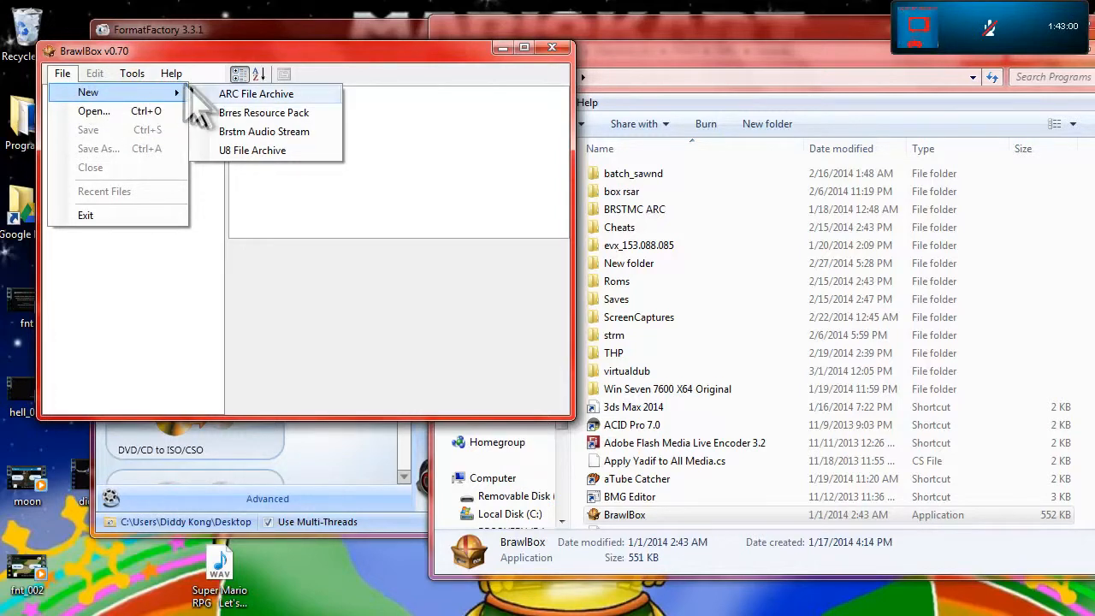
click(248, 132)
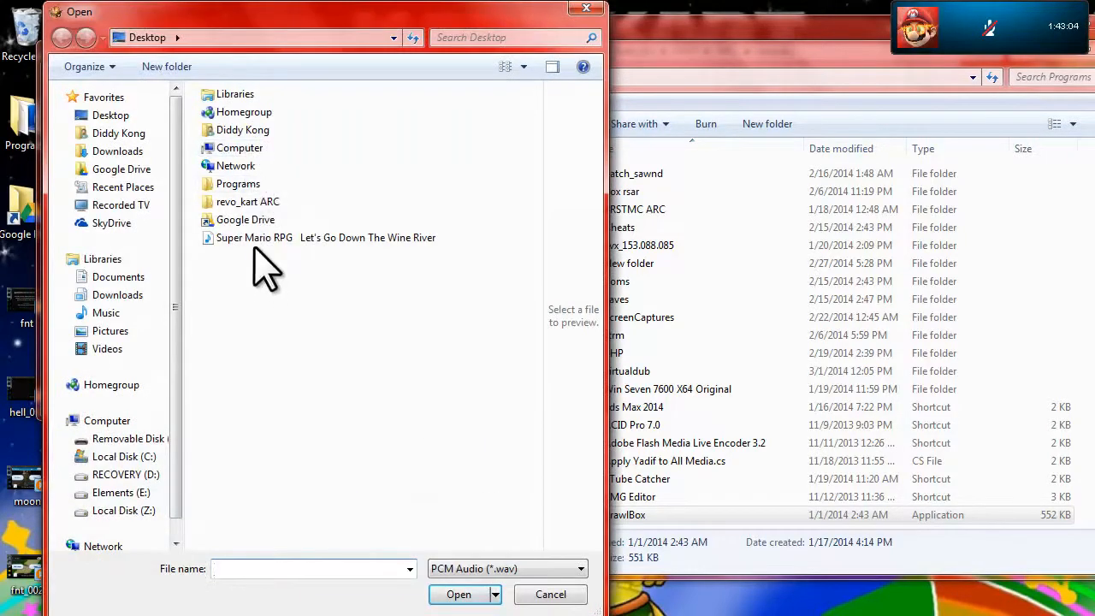
double_click(253, 242)
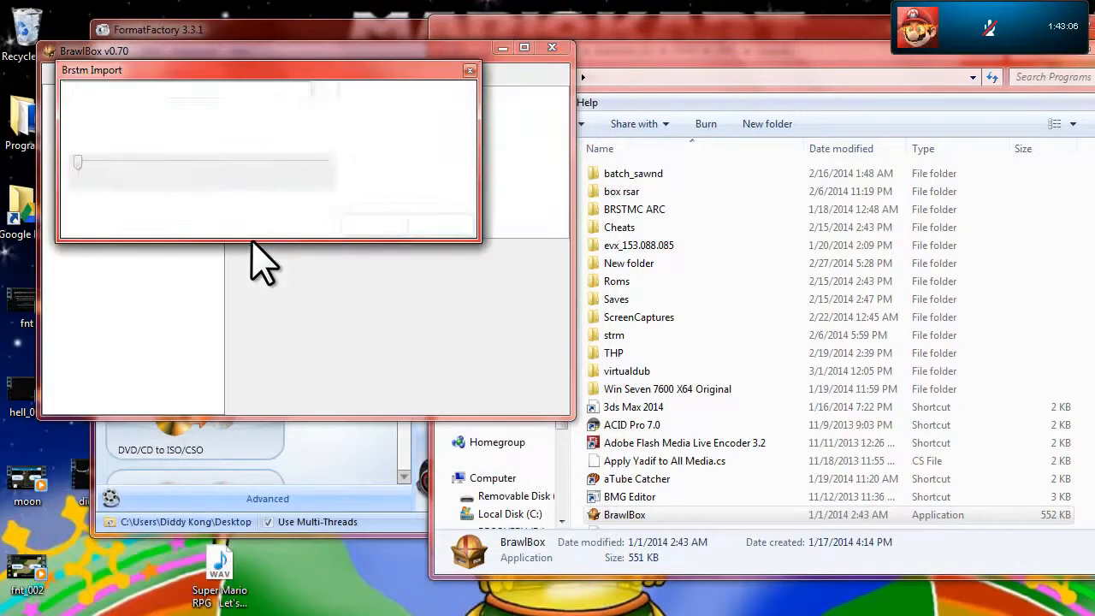
click(368, 225)
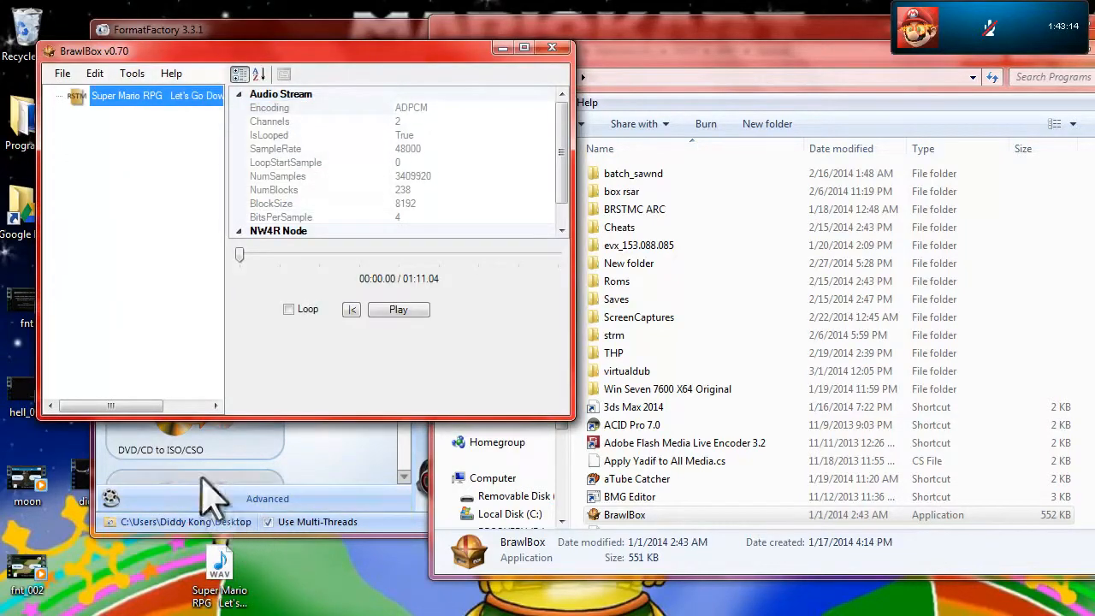
Save the audio stream to the desktop as "lazy gayness" and close BrawlBox
key(ctrl+s)
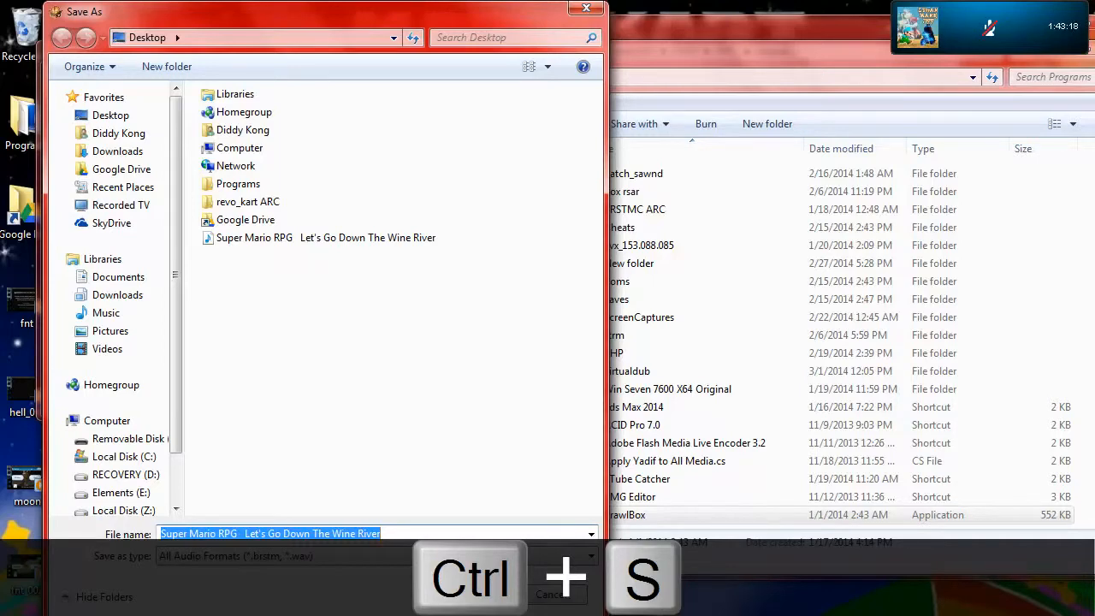
text(lazy gay)
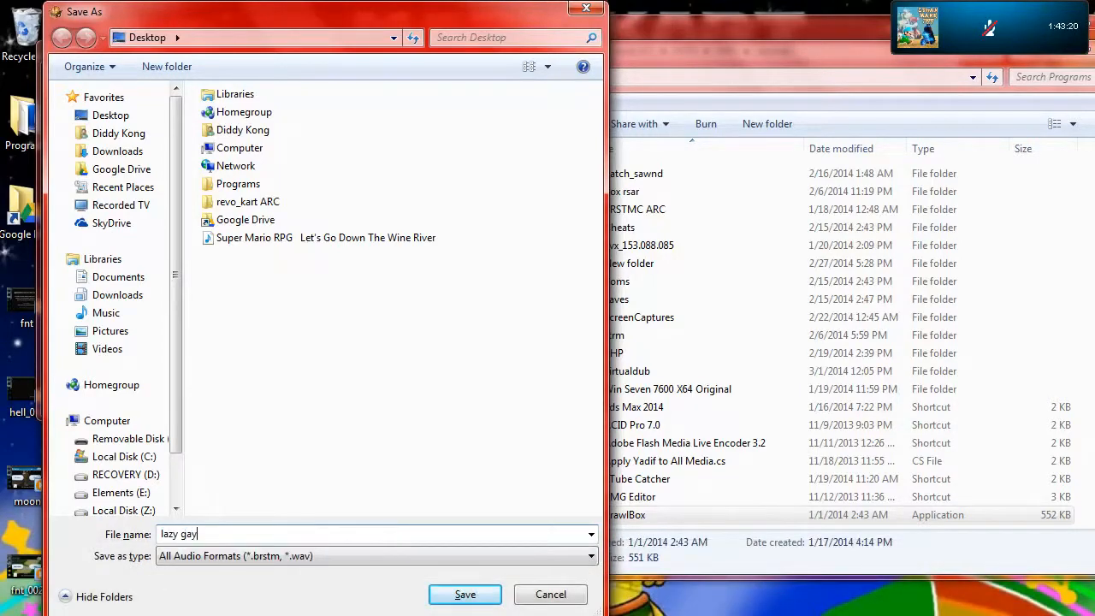
text(ness)
key(Return)
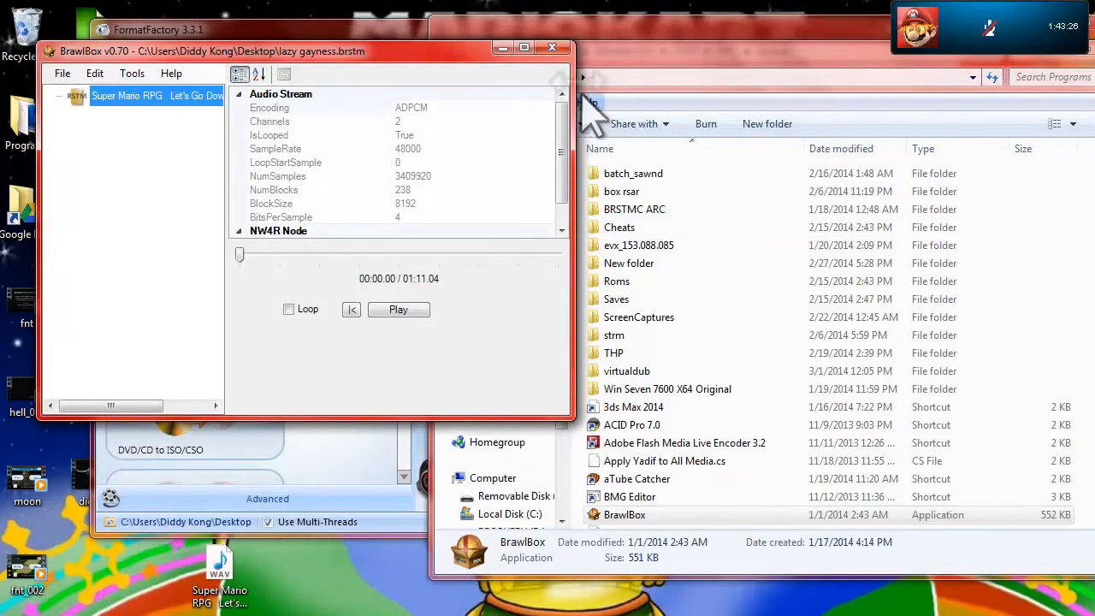
click(553, 48)
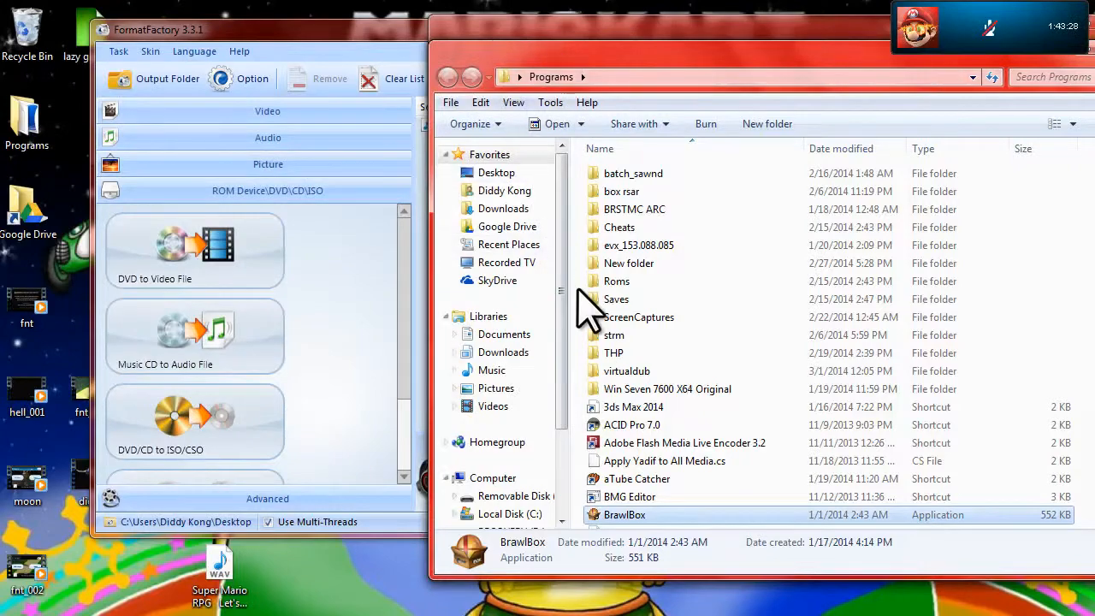
Bring the FormatFactory window to the front and close it
click(282, 27)
drag(717, 30, 645, 98)
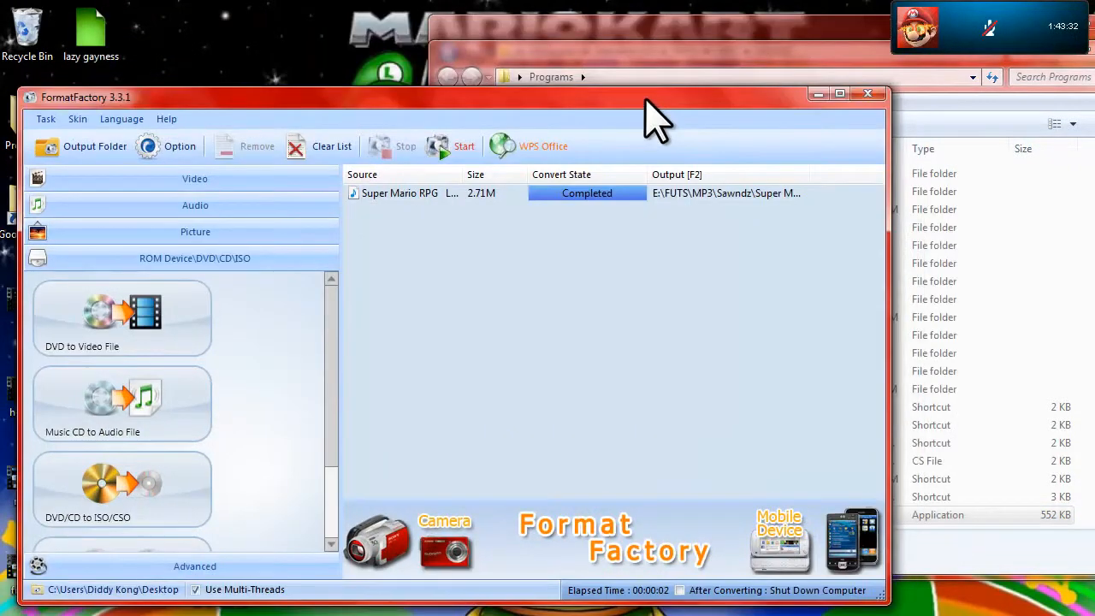
click(868, 94)
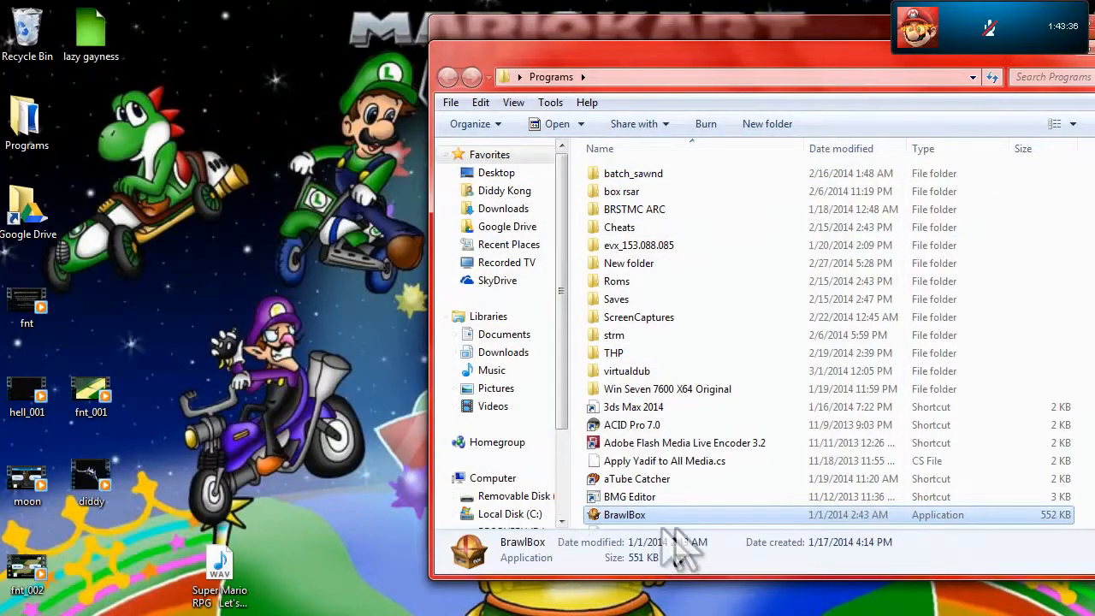
Switch to ACID Pro, position the MP3 folder window over it, and add the chosen MP3 song to the project
click(659, 615)
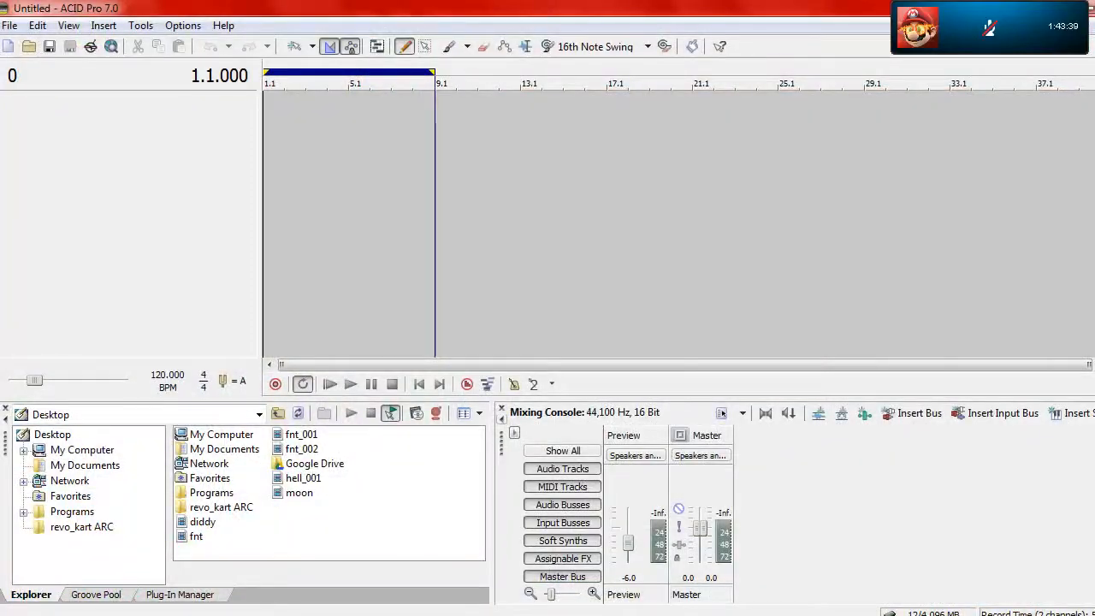
mouse_move(514, 615)
mouse_move(548, 565)
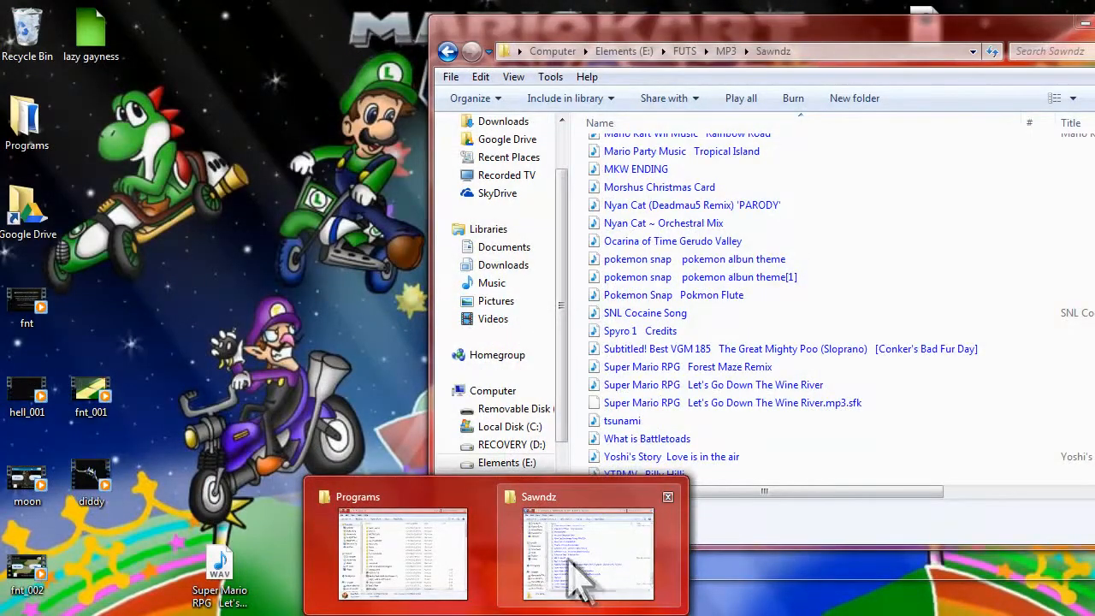
click(567, 572)
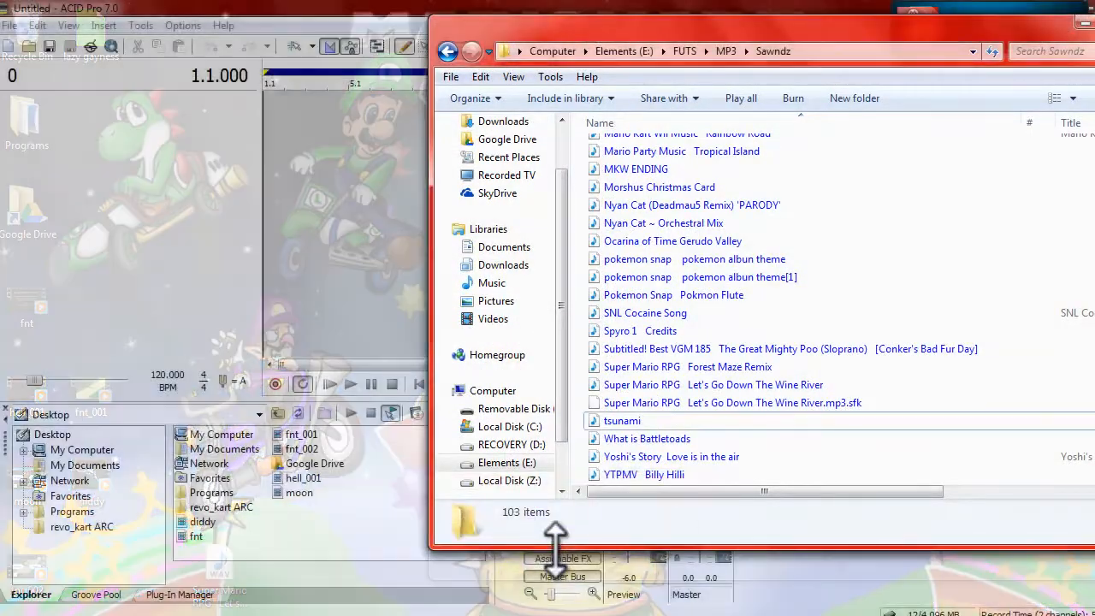
drag(539, 30, 519, 57)
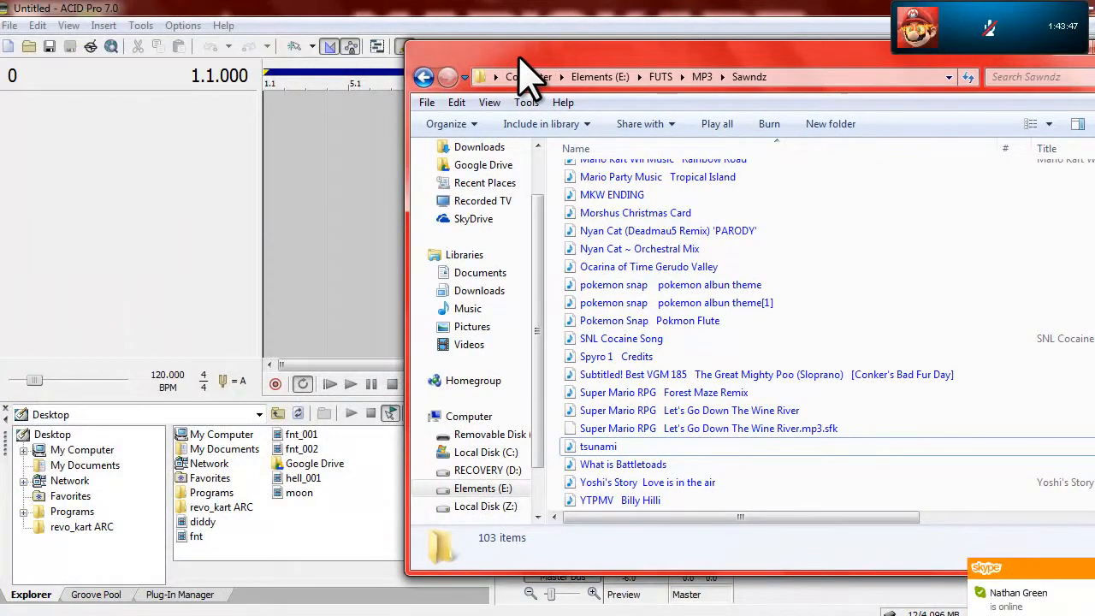
drag(519, 58, 531, 88)
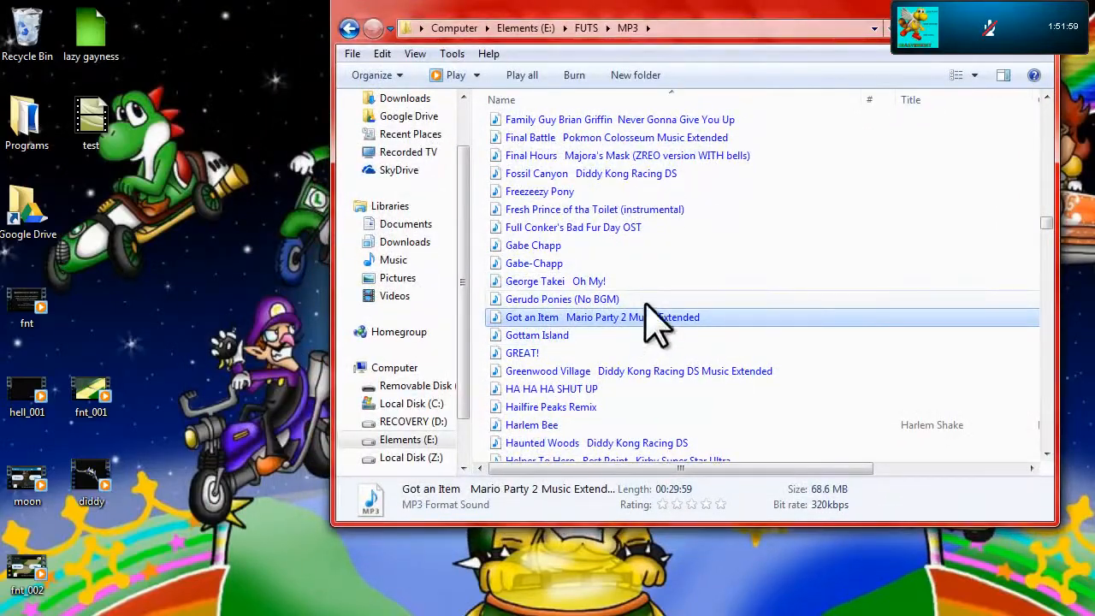
drag(648, 306, 269, 196)
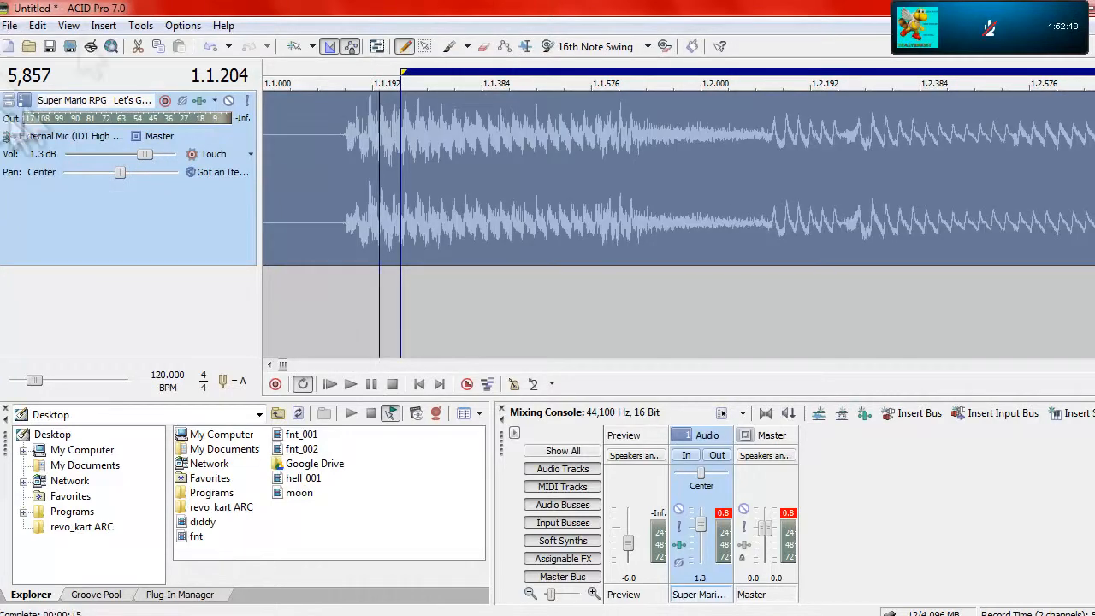
Play the song from near its beginning and raise the track volume to 2.4 dB
scroll(475, 225, down, 10)
scroll(467, 228, up, 5)
click(350, 308)
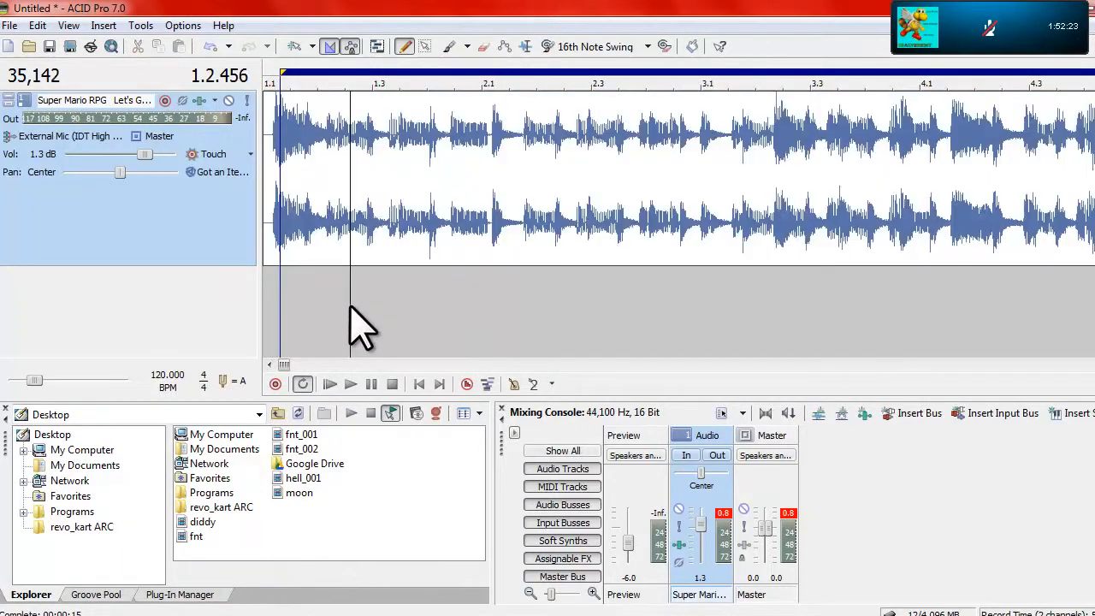
key(space)
drag(151, 158, 156, 159)
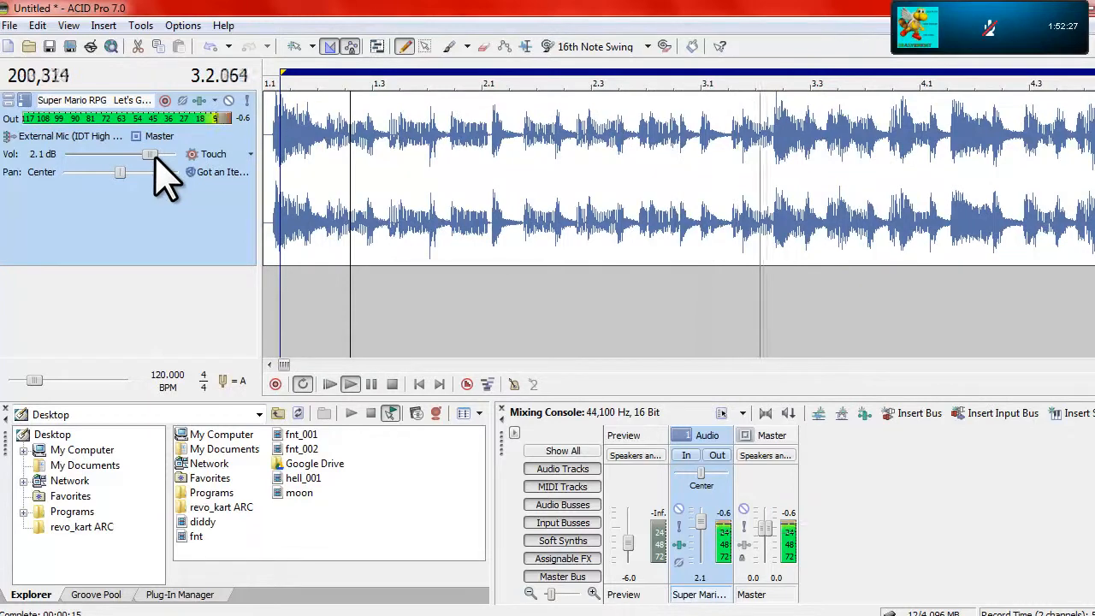
drag(154, 158, 157, 158)
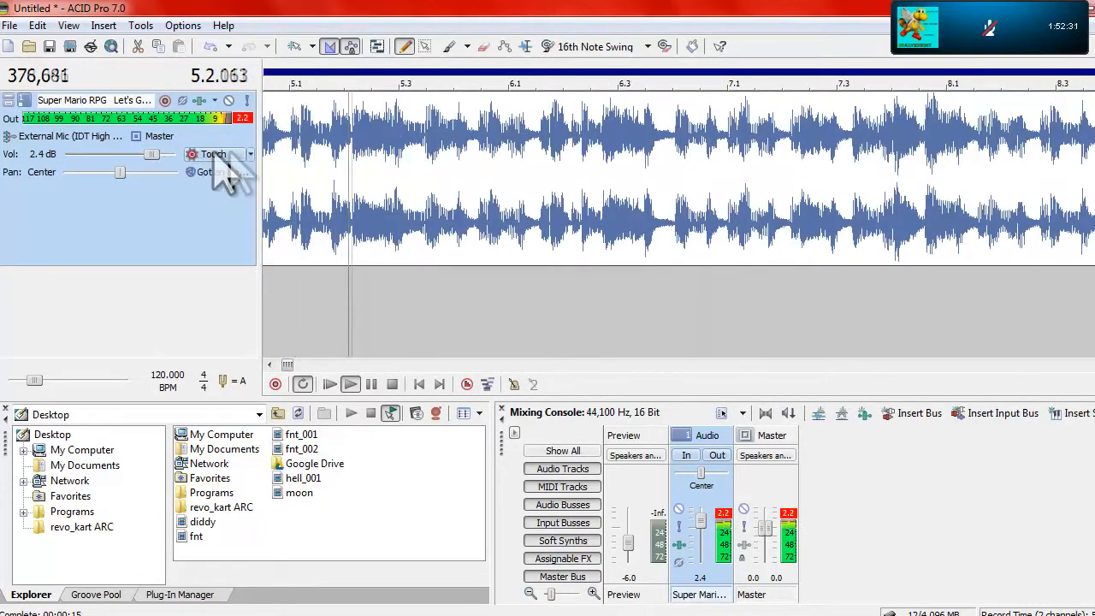
click(270, 162)
key(space)
Extend the loop region to the clip's start, split the clip at 1.1.143 where the sound begins, and delete the silent part
scroll(270, 162, down, 5)
click(266, 153)
scroll(266, 152, up, 8)
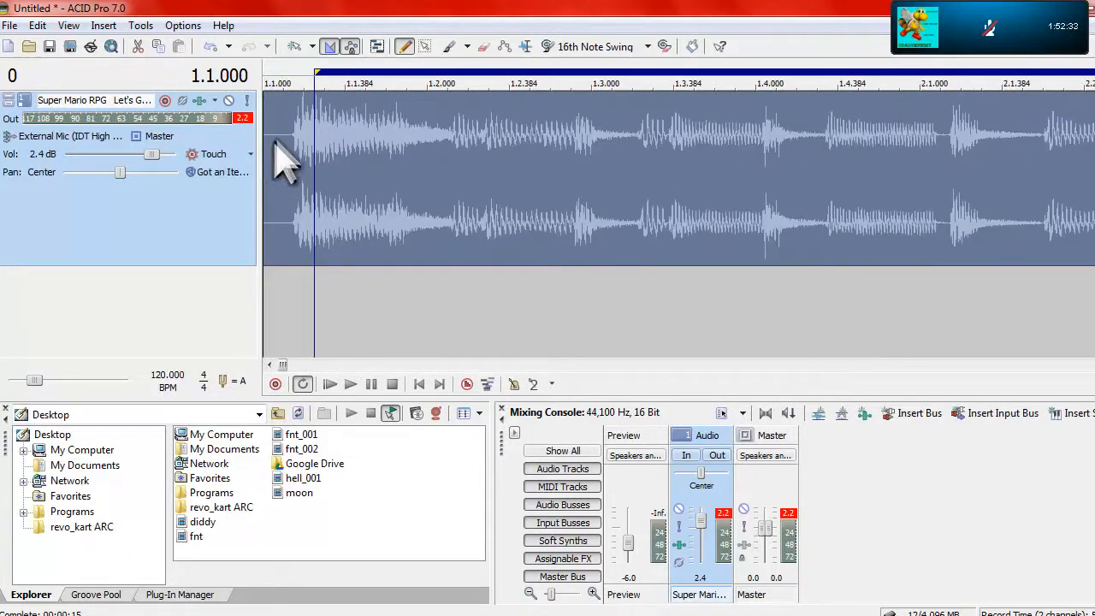
click(283, 146)
scroll(282, 146, up, 4)
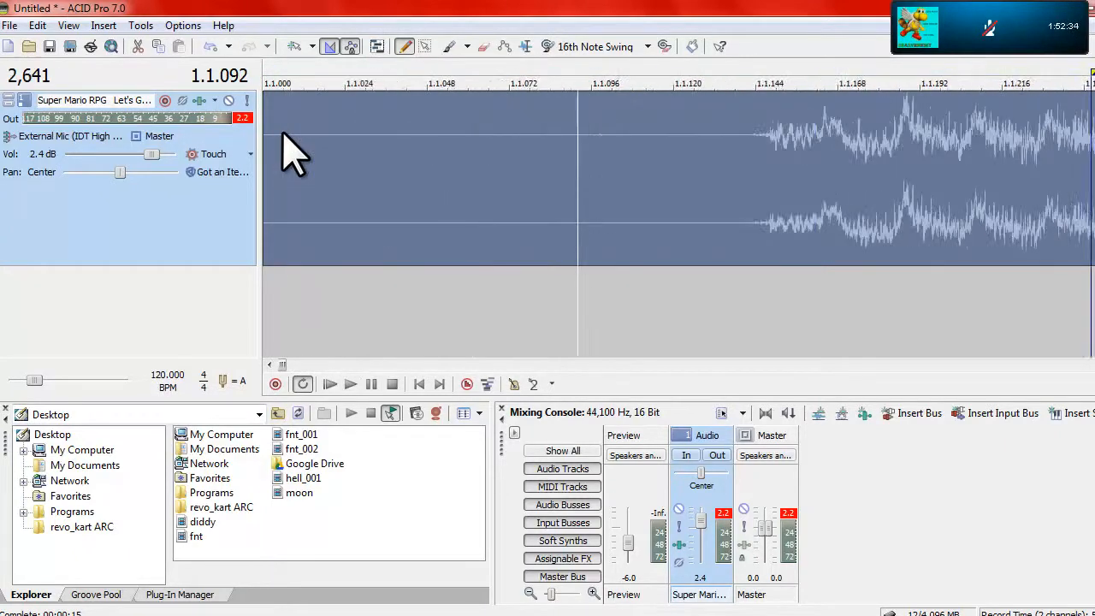
drag(749, 154, 619, 141)
double_click(760, 146)
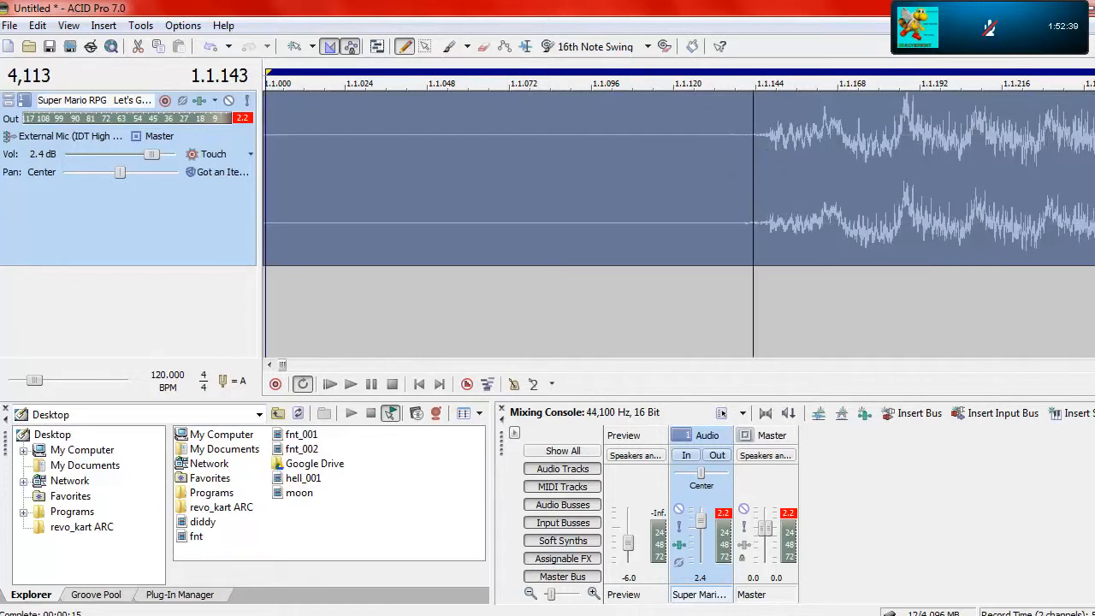
key(s)
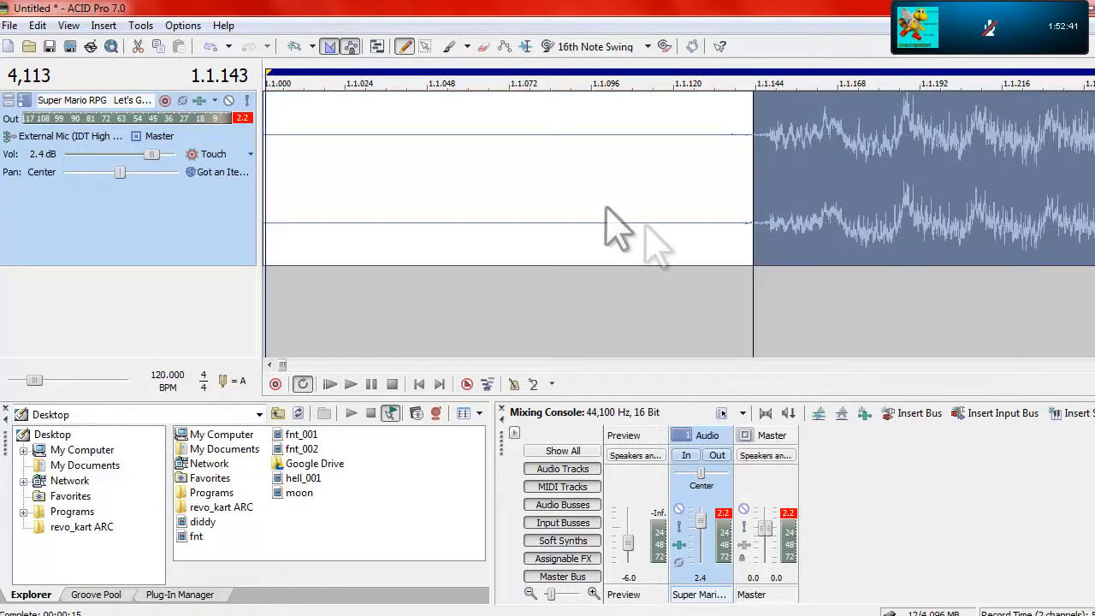
click(509, 192)
key(Delete)
Move the trimmed clip to the start of the timeline and shorten the loop region's end to about bar 113
scroll(508, 191, up, 1)
scroll(509, 191, down, 9)
drag(649, 168, 597, 172)
scroll(310, 171, down, 6)
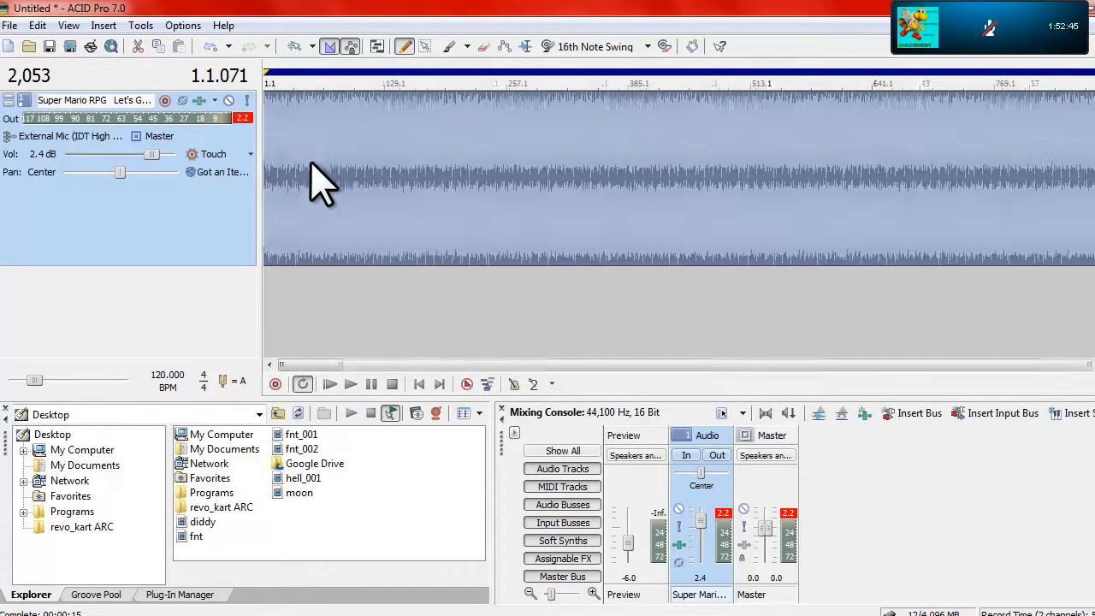
scroll(306, 161, down, 3)
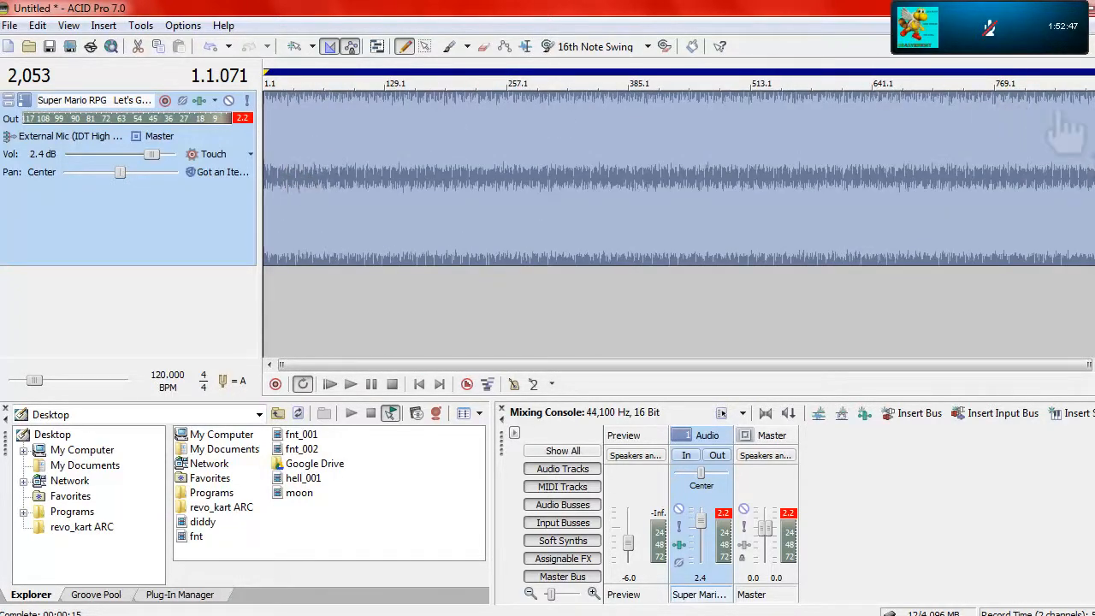
drag(1094, 72, 366, 117)
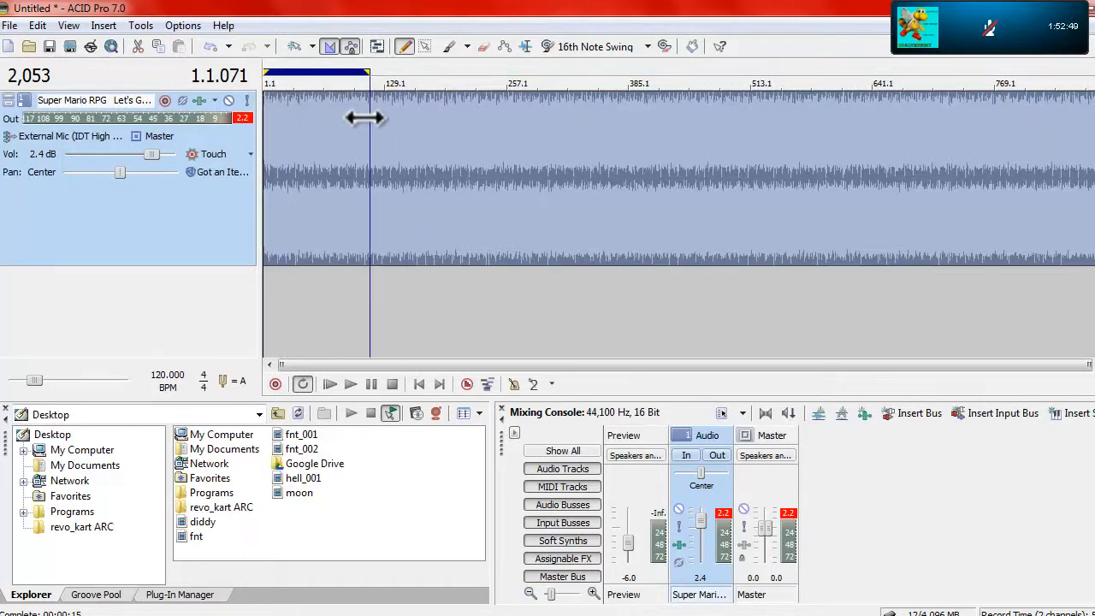
Examine the waveform around 5.1.000 at different zoom levels, from the whole song down to fine detail
click(291, 131)
scroll(292, 131, up, 3)
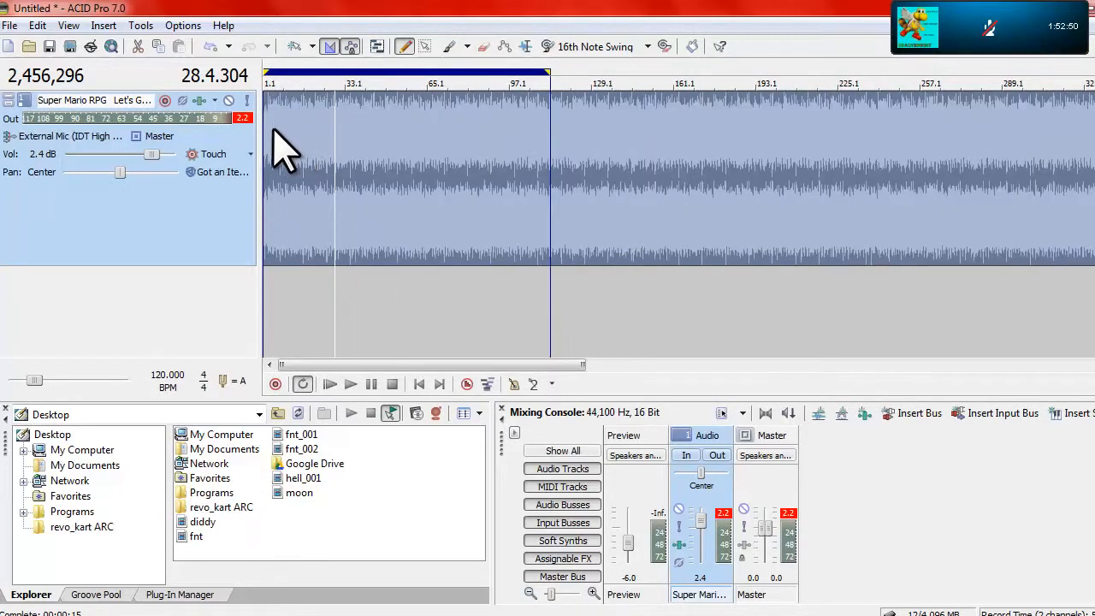
click(272, 128)
scroll(272, 130, up, 3)
scroll(367, 183, up, 10)
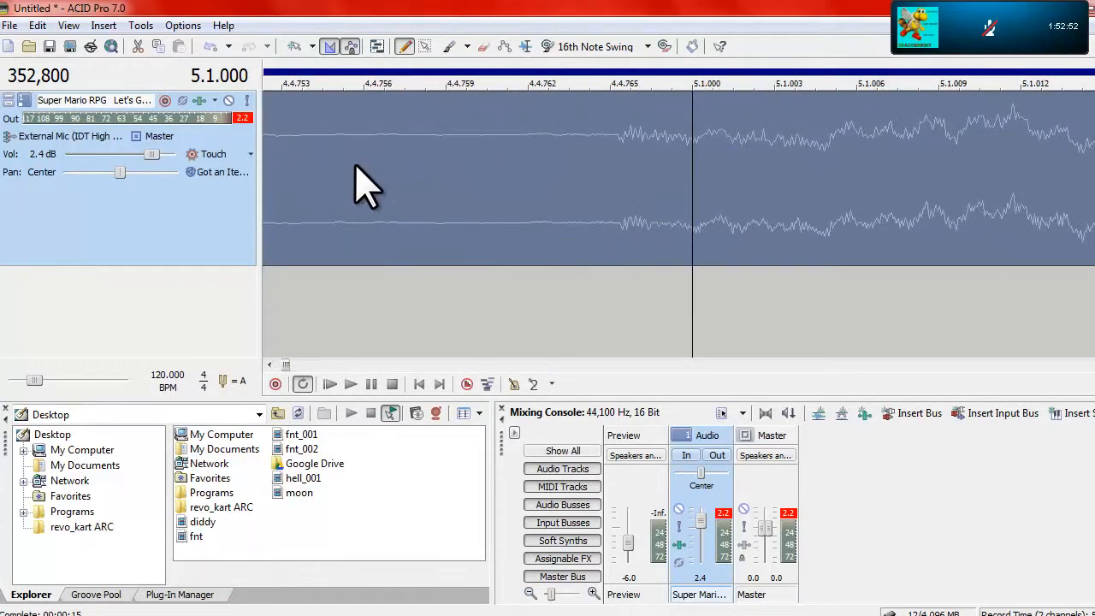
scroll(367, 183, down, 15)
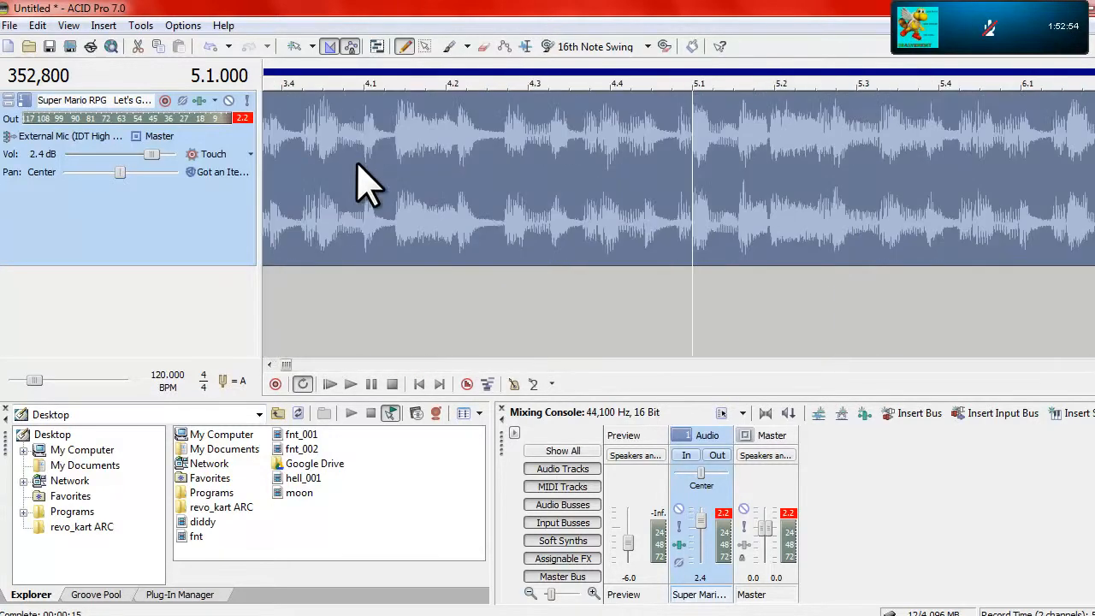
scroll(358, 162, up, 15)
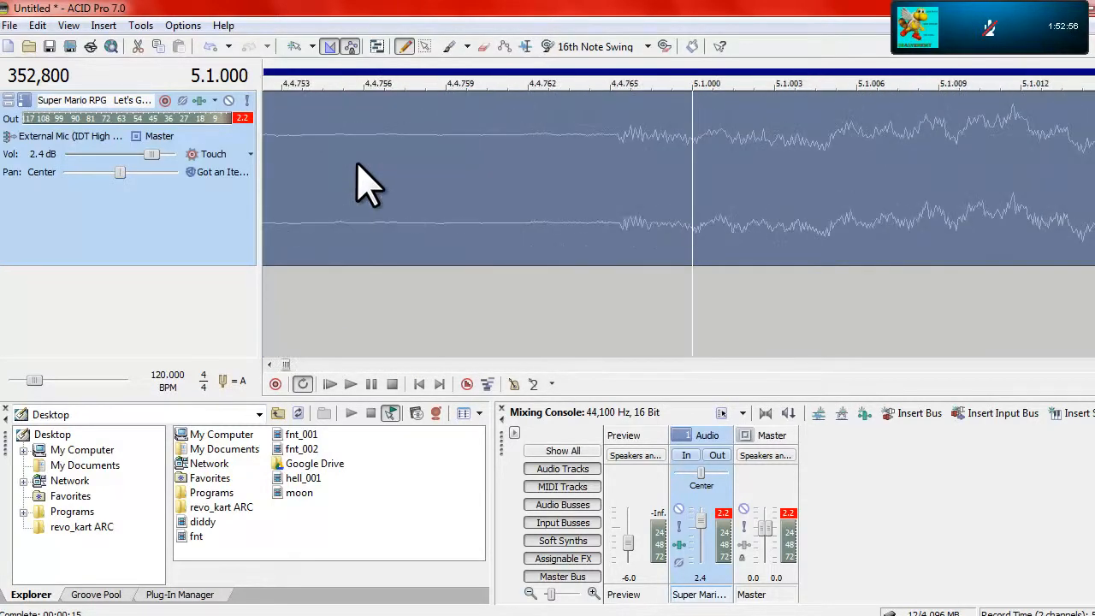
scroll(367, 184, down, 10)
scroll(368, 183, up, 10)
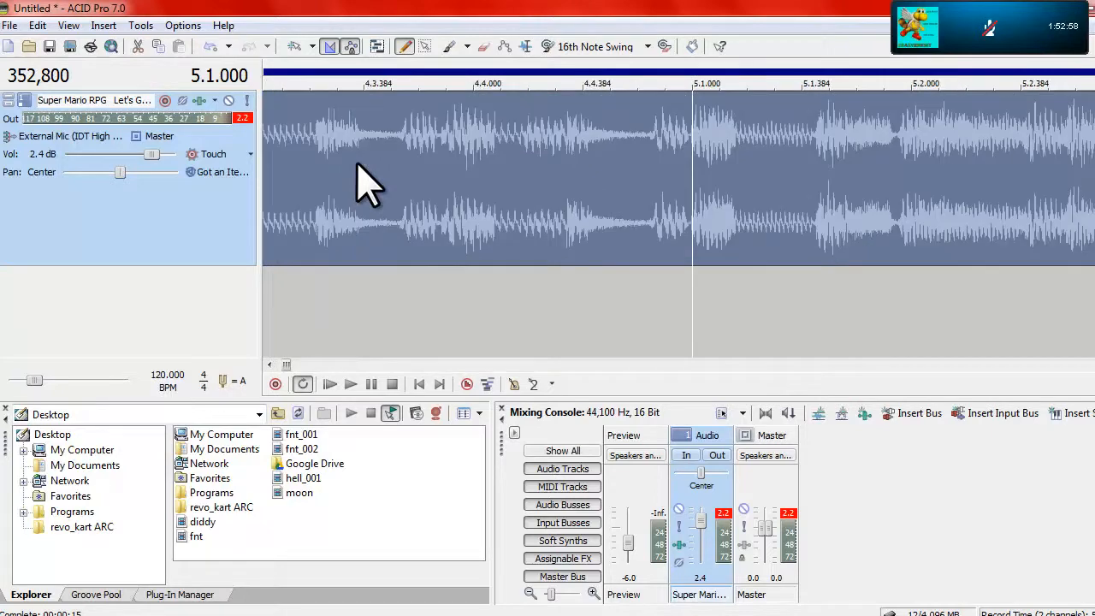
scroll(367, 184, down, 8)
scroll(367, 183, up, 5)
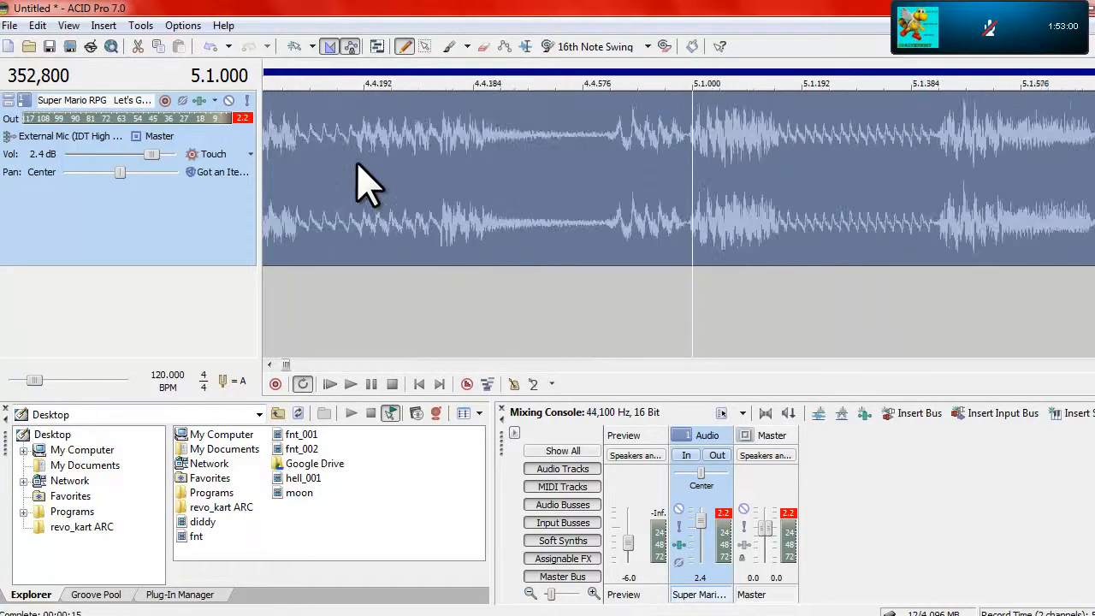
scroll(642, 136, up, 3)
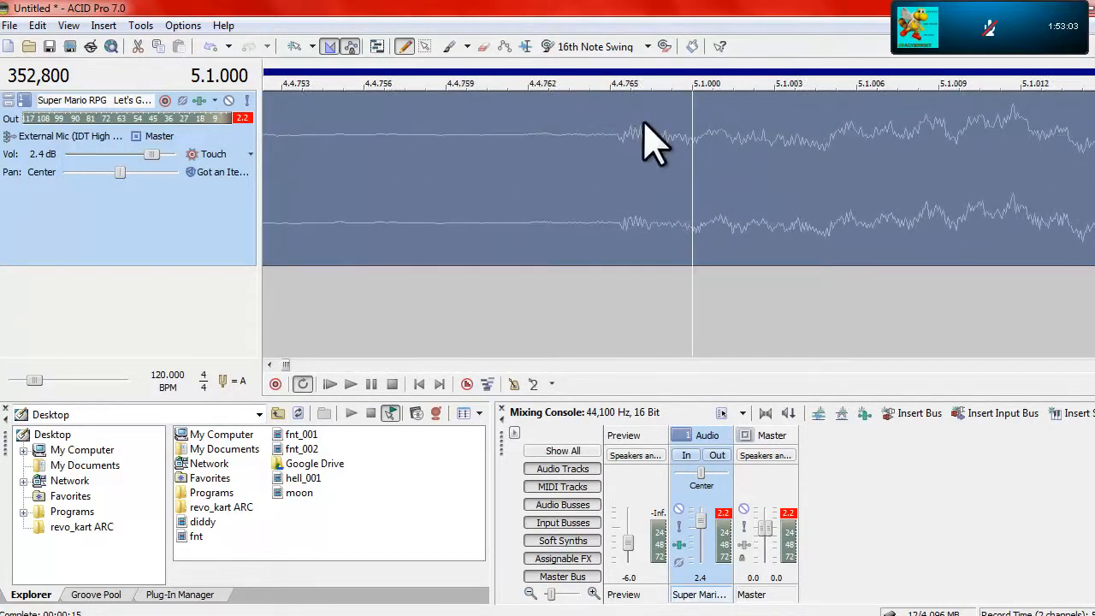
scroll(435, 293, up, 6)
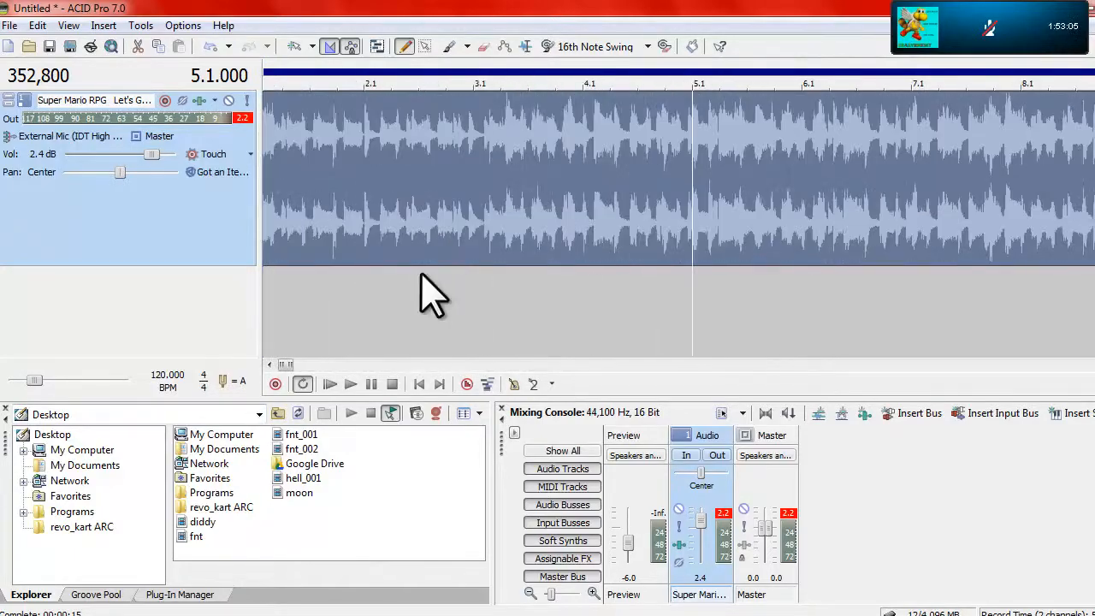
scroll(701, 308, down, 4)
scroll(518, 176, up, 6)
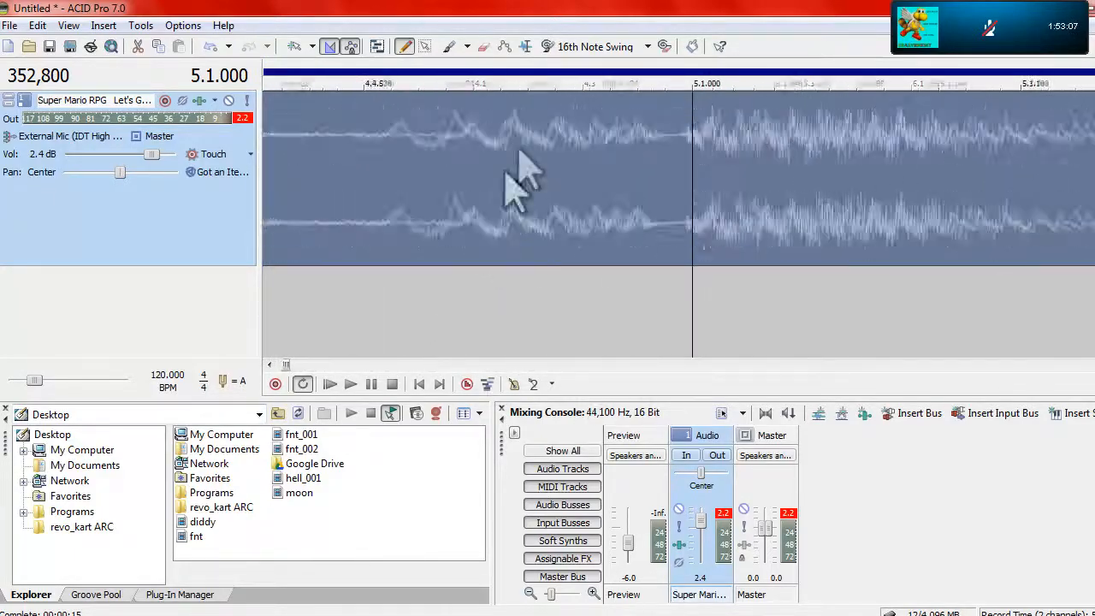
scroll(484, 208, up, 3)
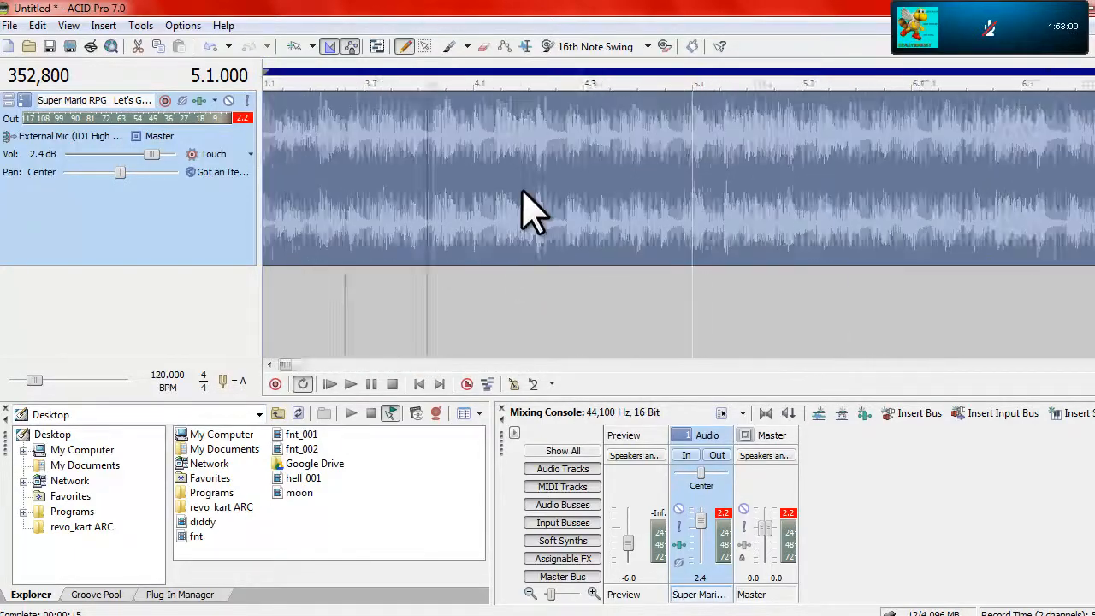
scroll(521, 208, down, 5)
scroll(519, 196, up, 4)
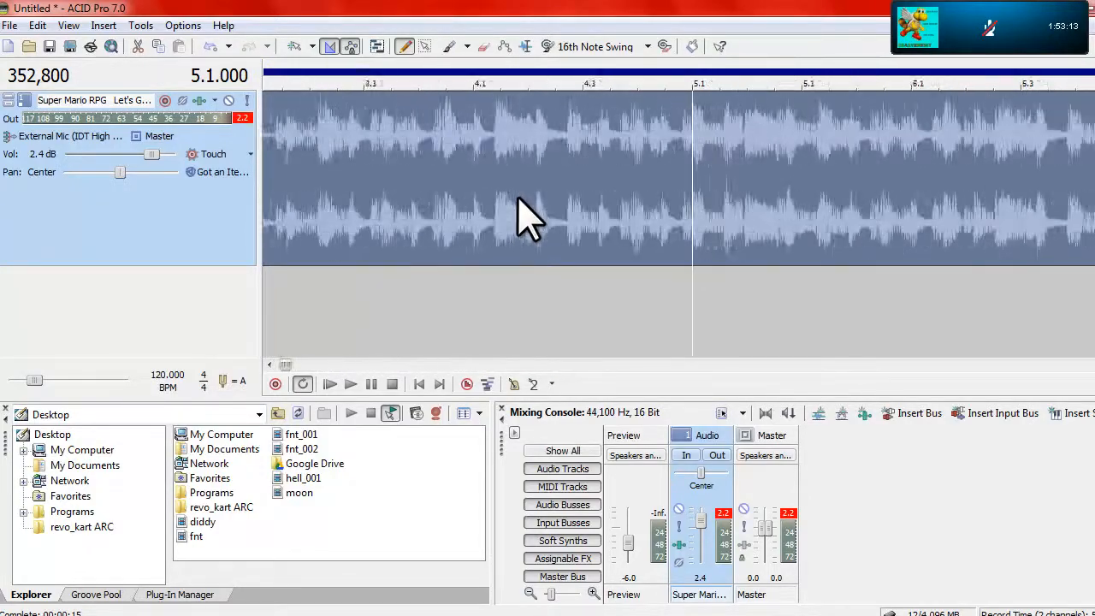
scroll(539, 235, down, 8)
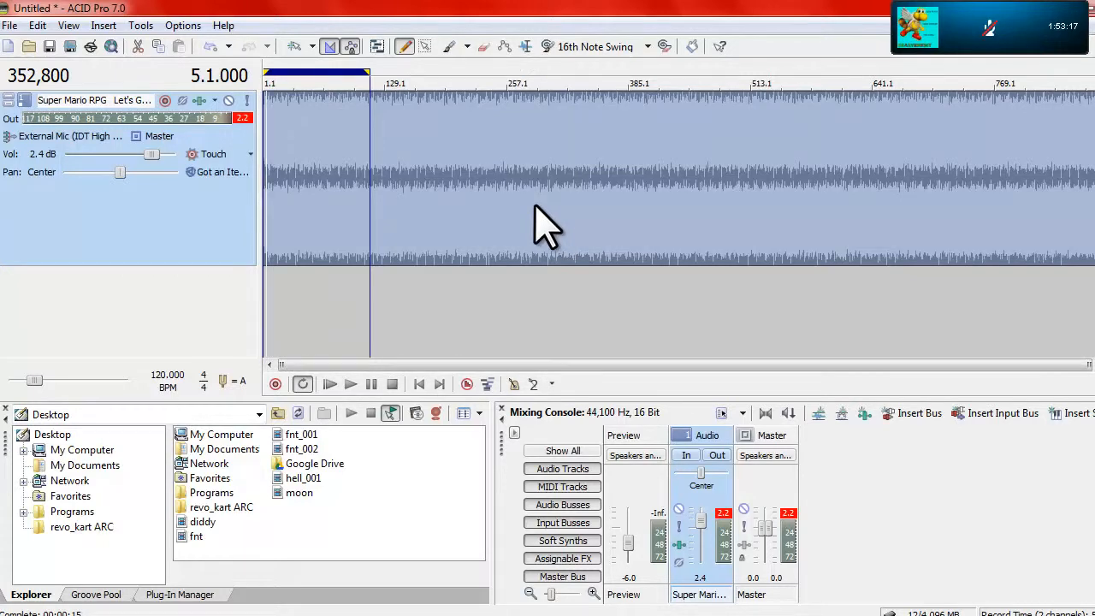
scroll(465, 257, up, 4)
scroll(445, 310, down, 5)
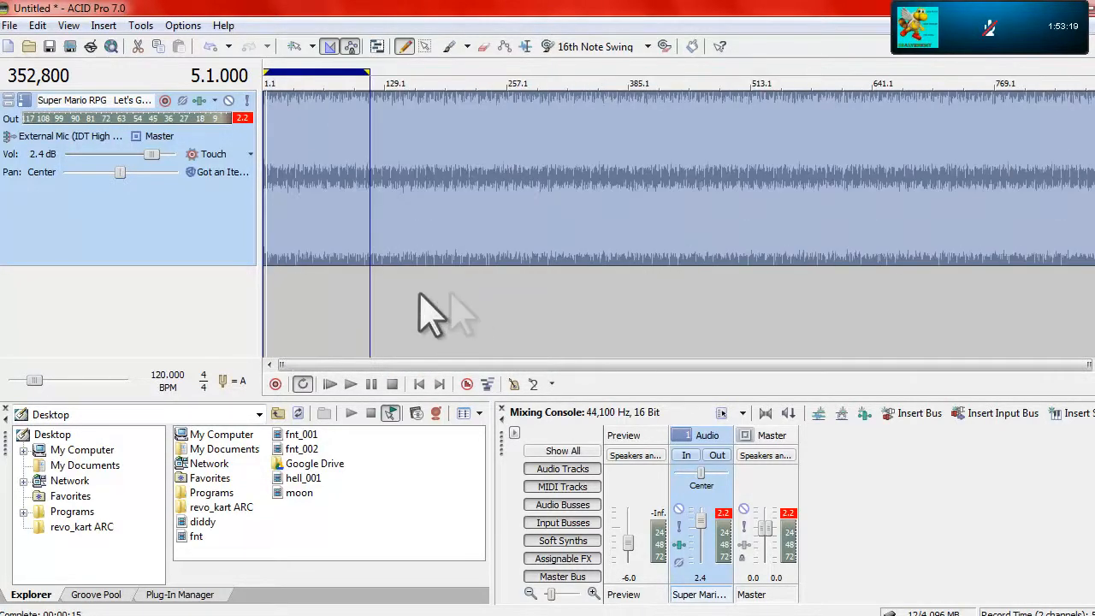
scroll(426, 355, up, 6)
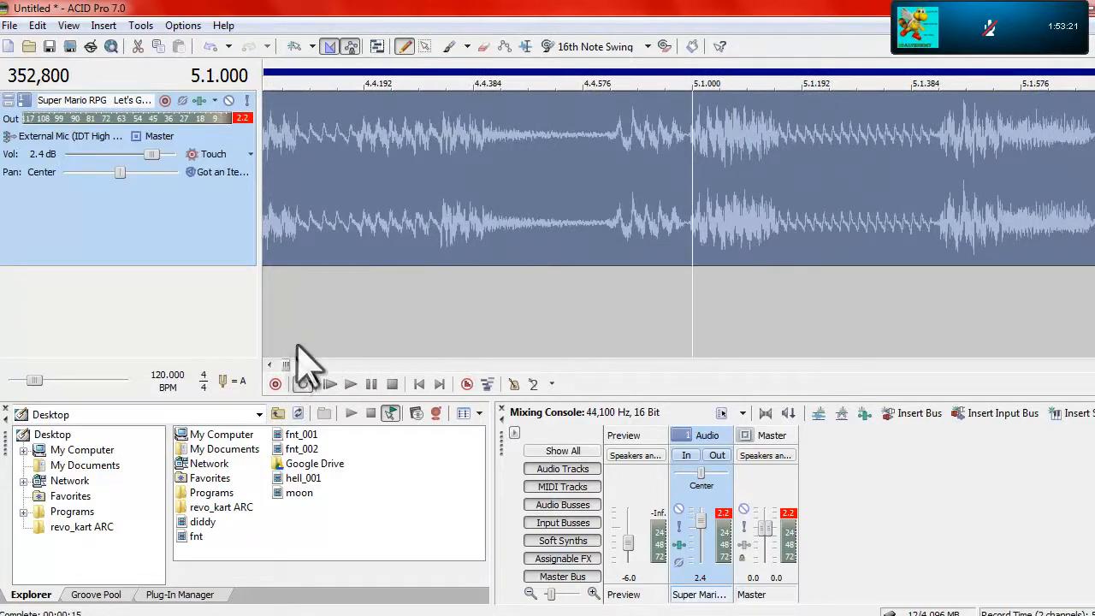
scroll(350, 237, down, 4)
drag(290, 370, 22, 380)
scroll(325, 200, down, 4)
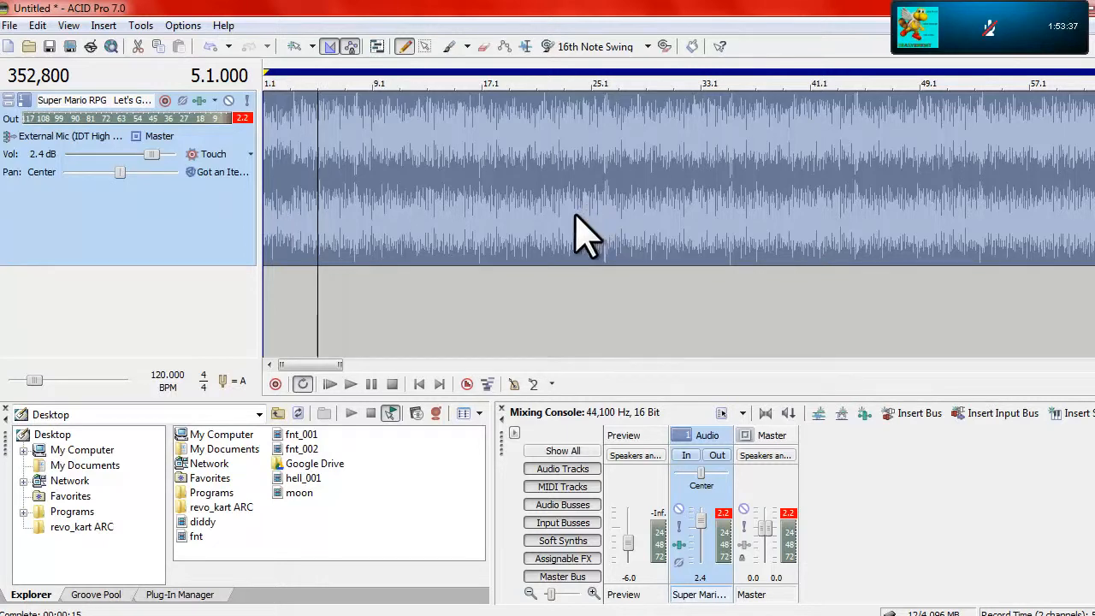
Play the song from 5.1.000 and shorten the loop region's end to about bar 19
key(space)
scroll(684, 233, down, 8)
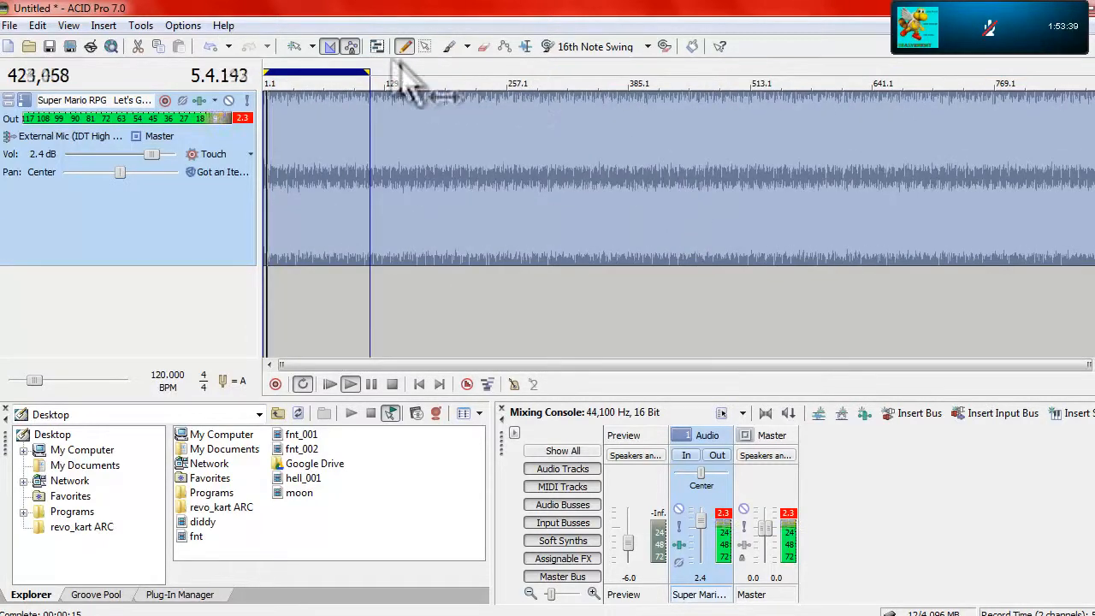
drag(365, 74, 288, 89)
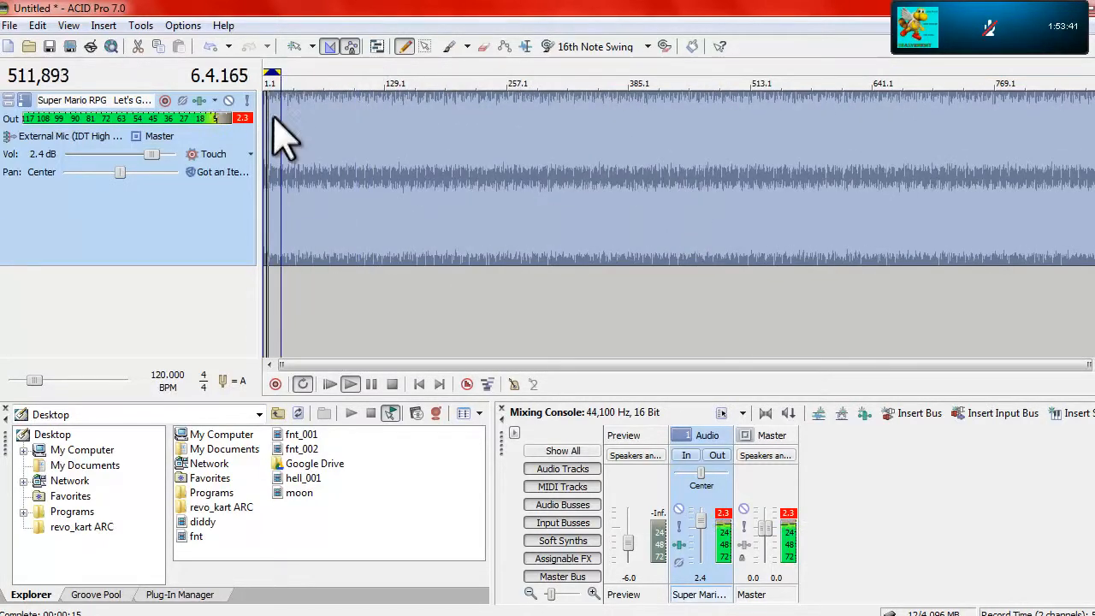
Play the song around bars 9 to 12 and shorten the loop region's end to about bar 12
scroll(285, 208, up, 10)
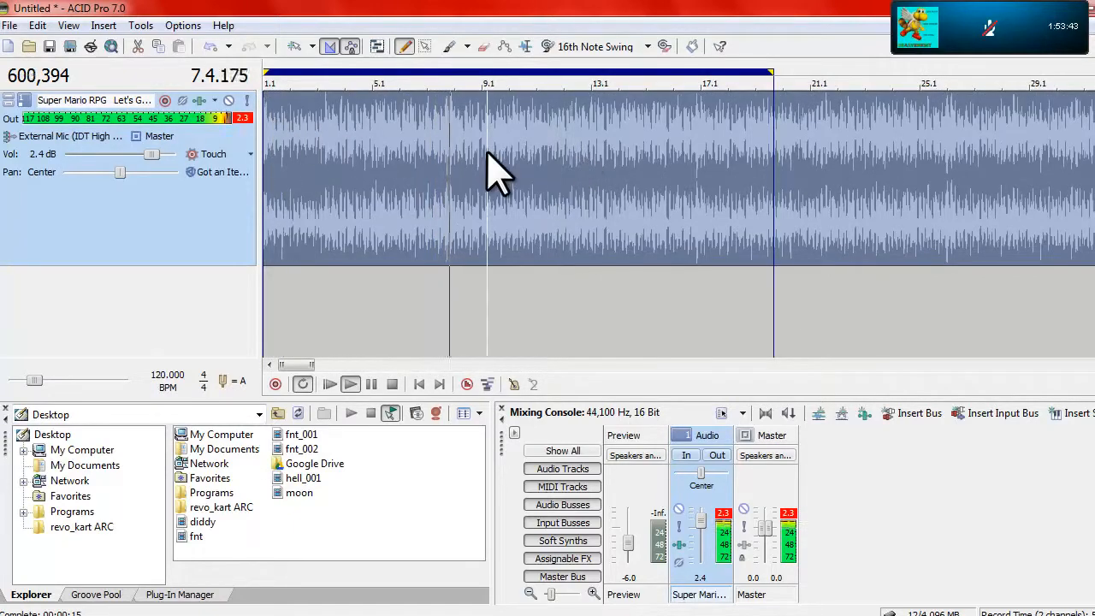
click(580, 294)
click(525, 308)
click(569, 233)
scroll(582, 221, up, 2)
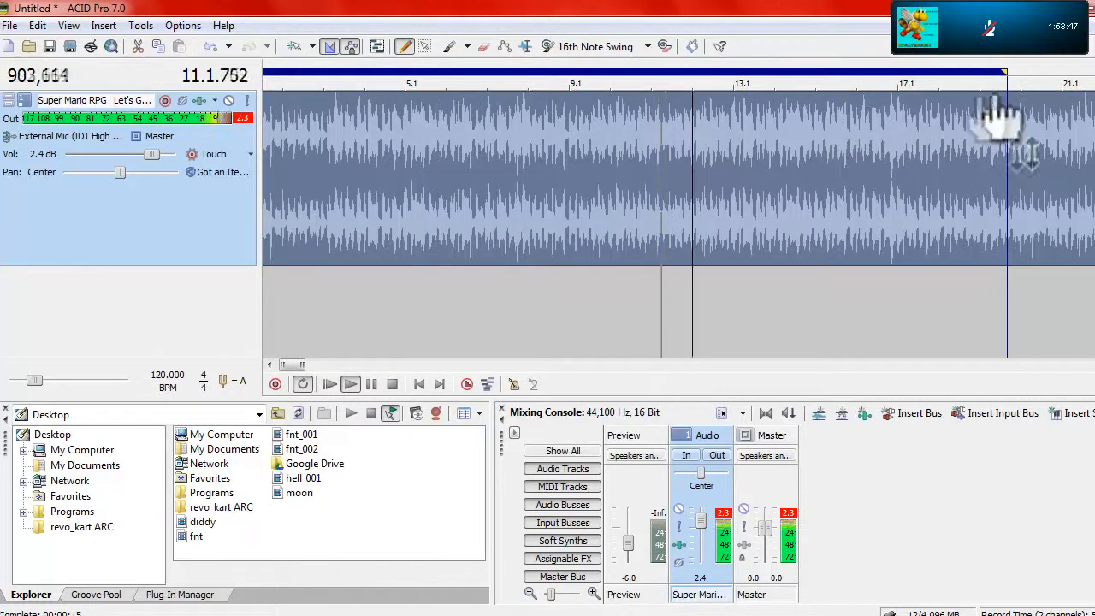
drag(1006, 72, 858, 72)
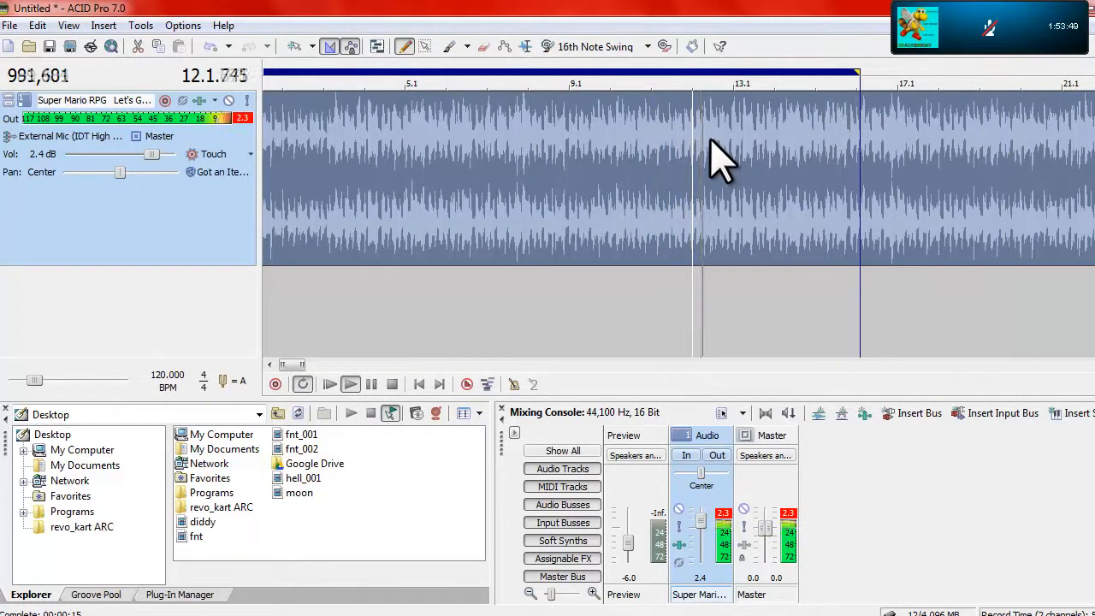
key(space)
mouse_move(856, 74)
mouse_down()
mouse_move(765, 81)
mouse_move(710, 101)
mouse_up()
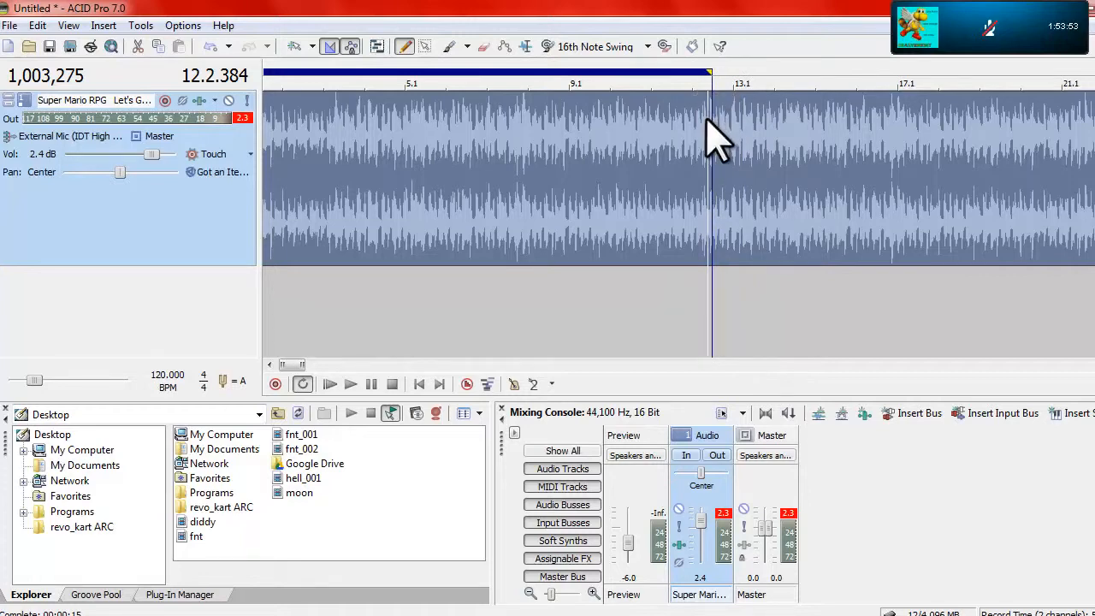
Fine-tune the loop region's end to about 12.2.510, just before the next beat in the waveform
click(708, 118)
scroll(708, 118, up, 3)
key(space)
mouse_move(737, 73)
mouse_down()
mouse_move(648, 75)
mouse_move(659, 79)
mouse_up()
scroll(727, 128, up, 3)
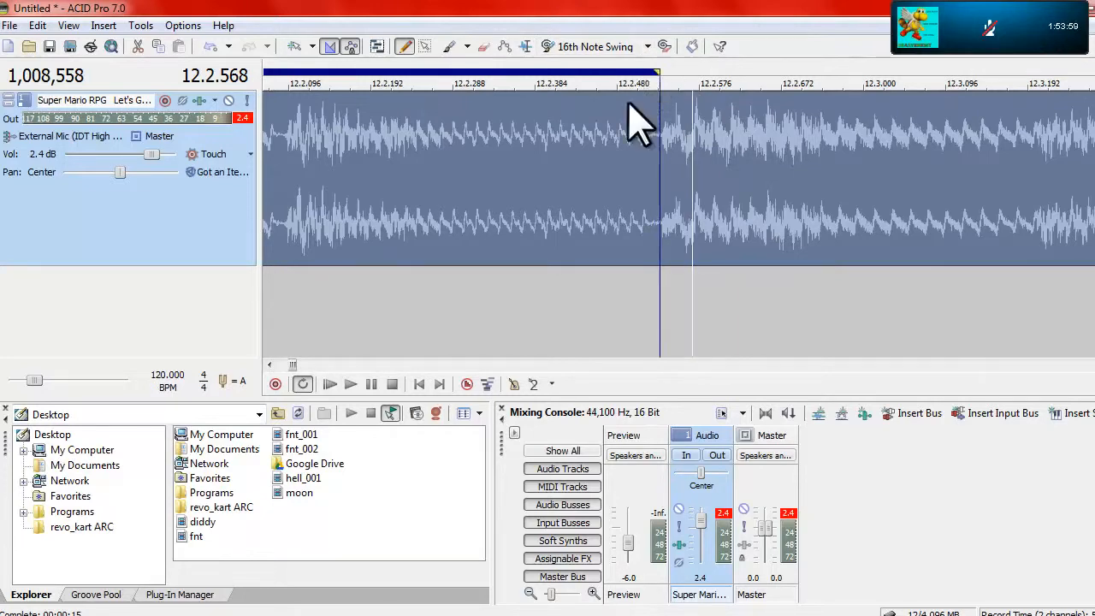
Play the song from 2.2.096 and move the loop region's start to about 3.2.096
scroll(538, 142, down, 5)
scroll(294, 123, down, 5)
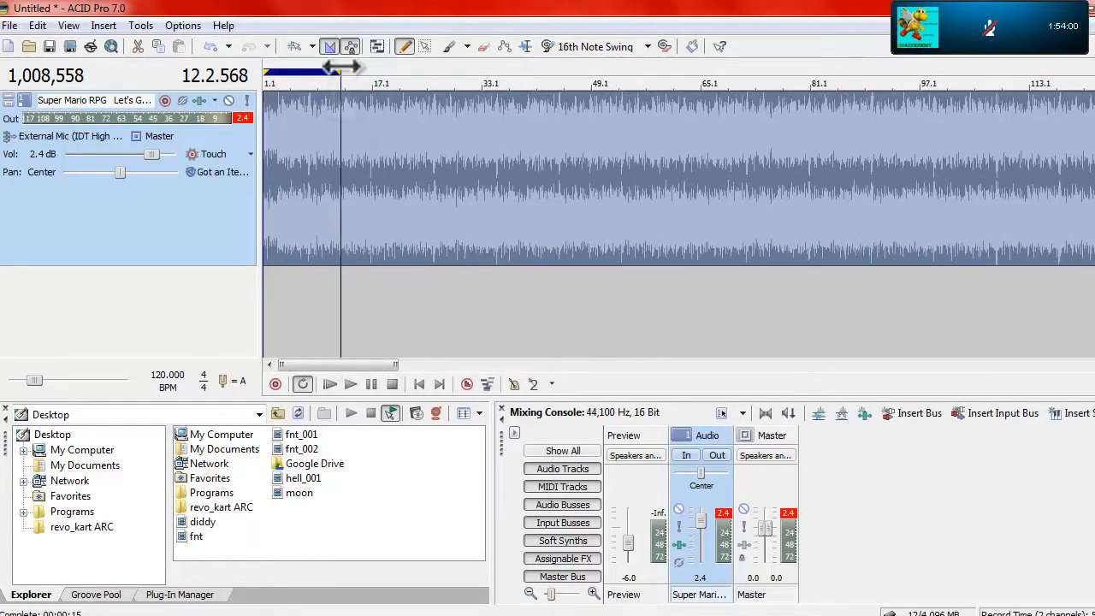
scroll(279, 148, up, 3)
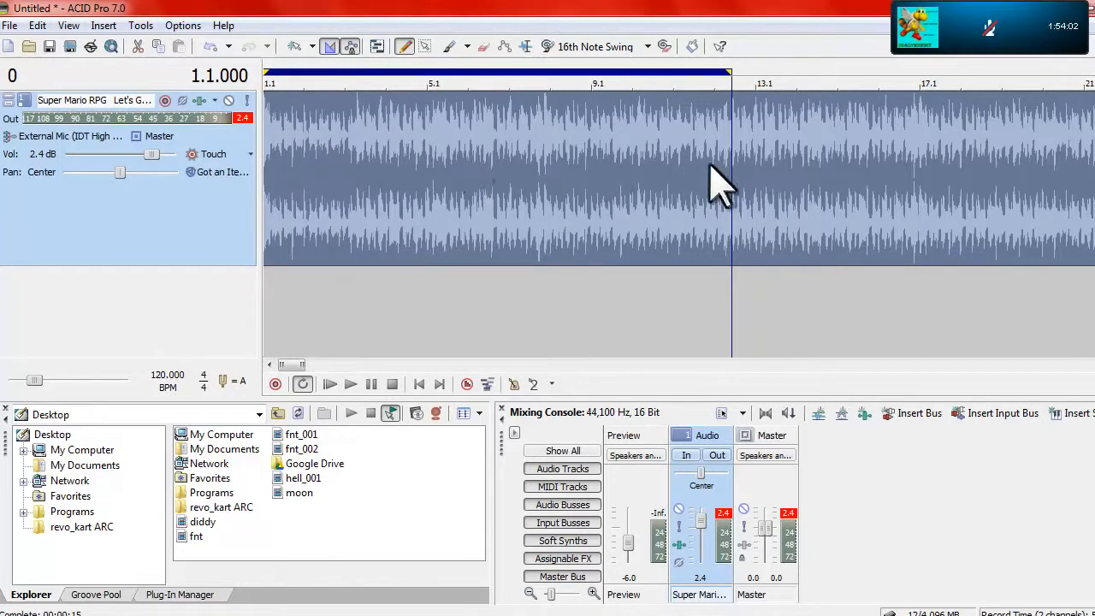
scroll(727, 190, up, 1)
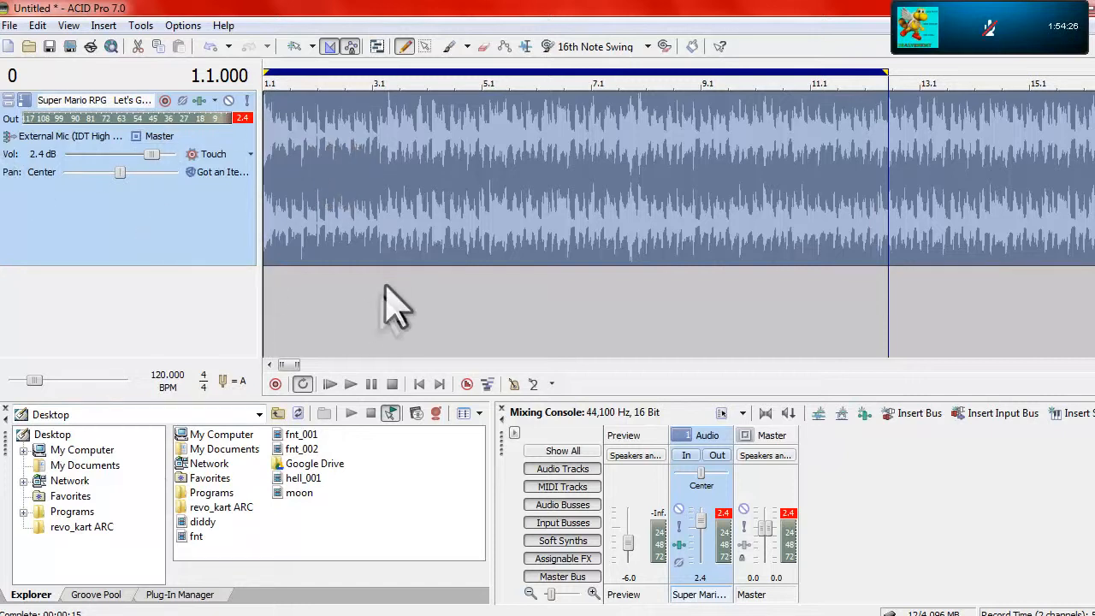
click(332, 130)
scroll(332, 130, up, 3)
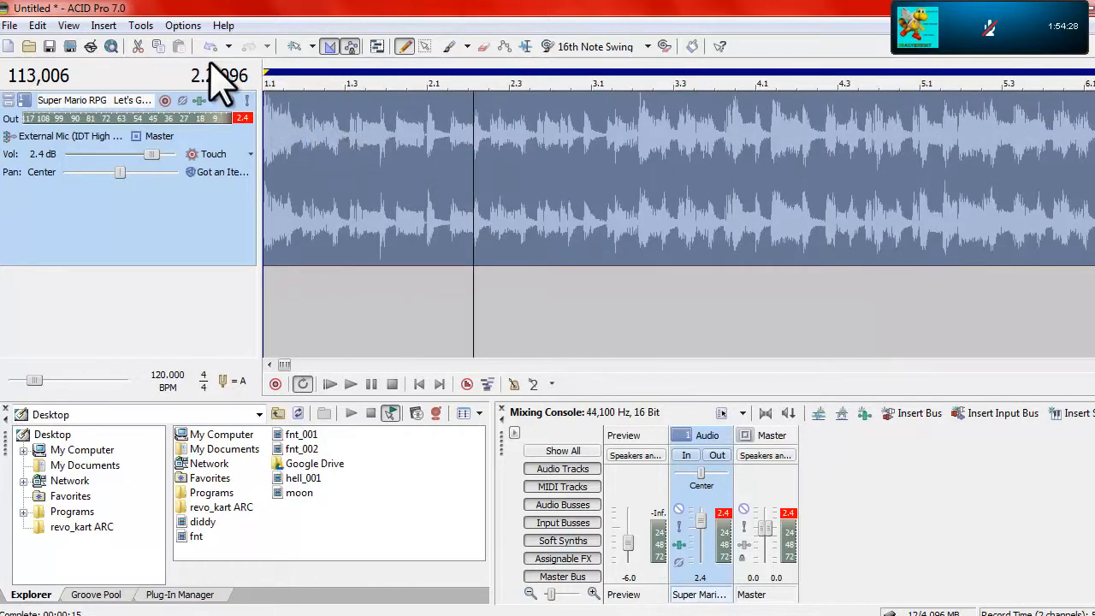
key(space)
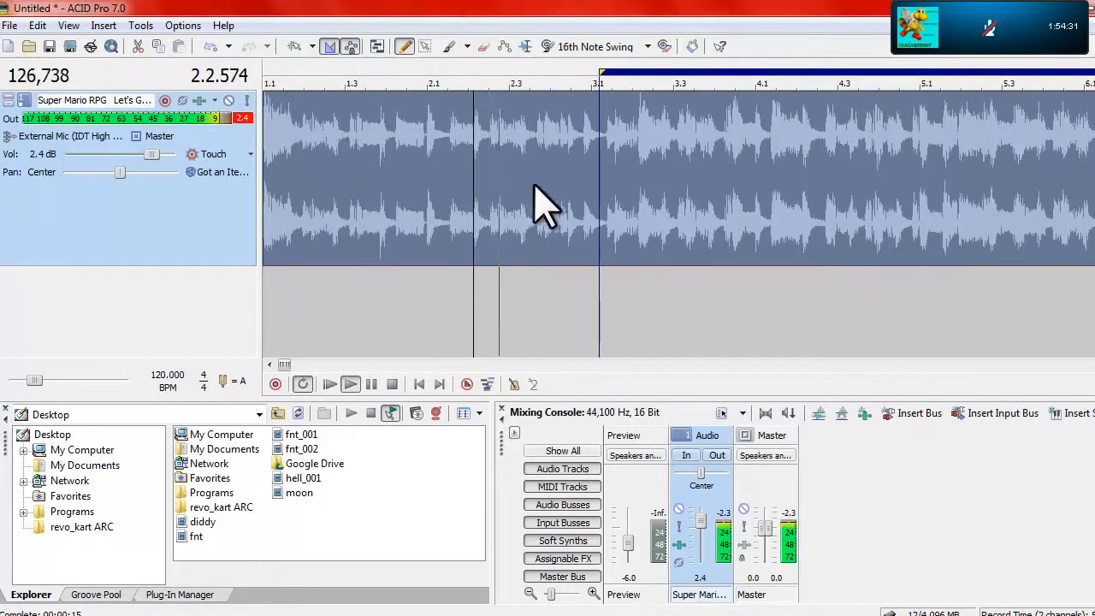
scroll(625, 130, up, 3)
key(space)
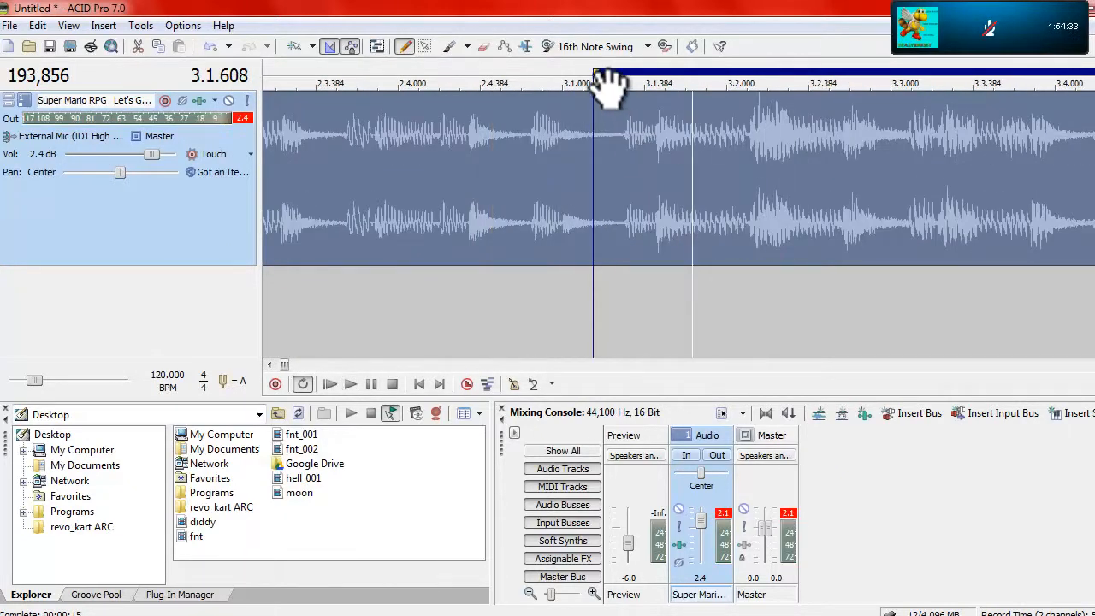
drag(598, 72, 752, 137)
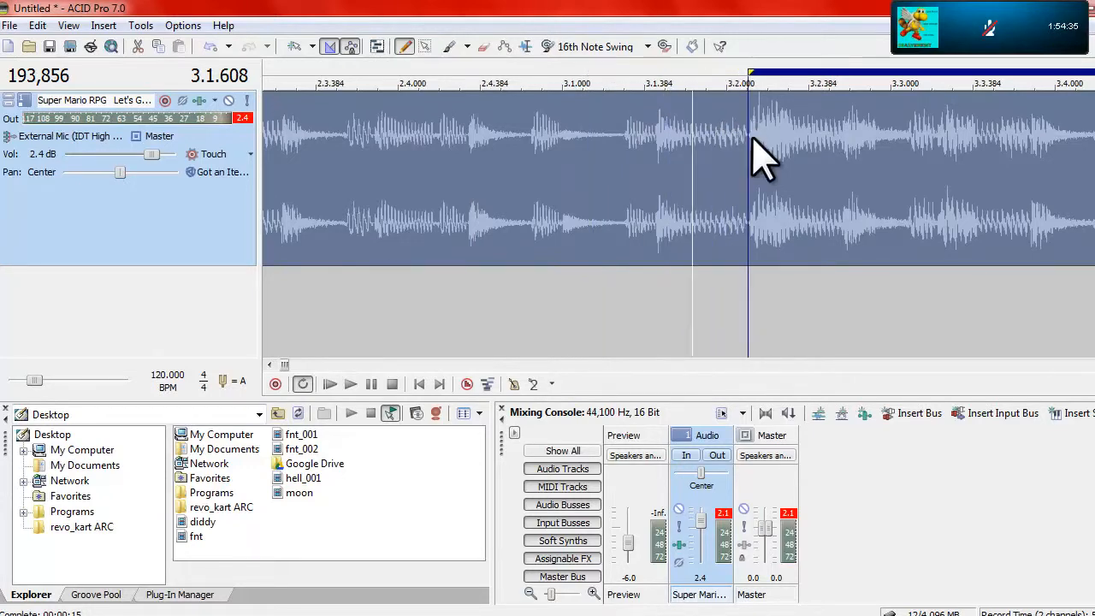
Fine-tune the loop region's start to about 3.2.110, where the next beat begins in the waveform
click(752, 142)
scroll(753, 150, up, 5)
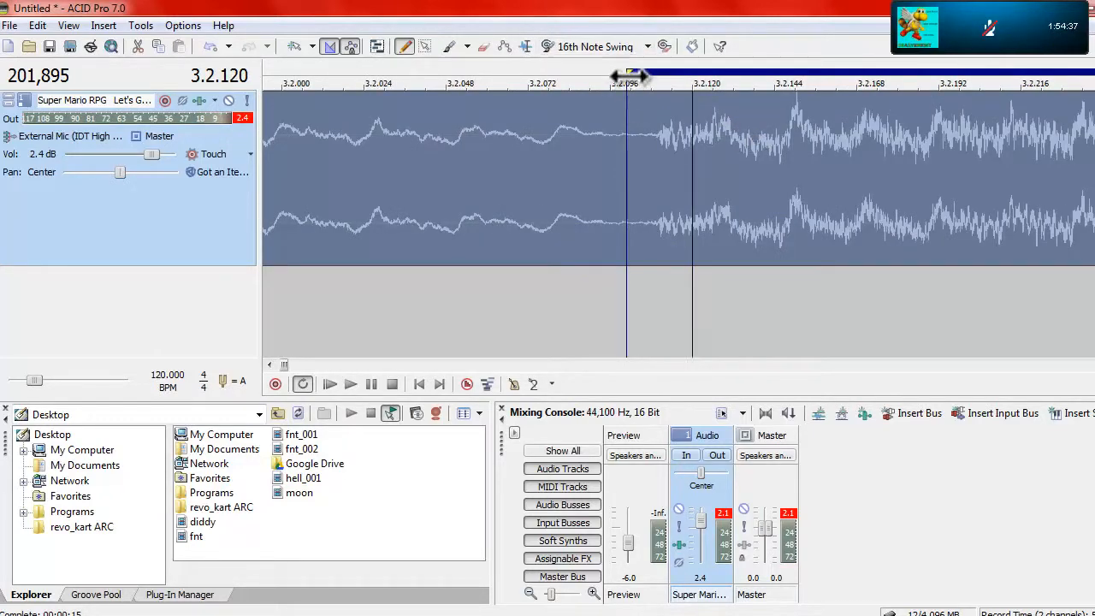
drag(629, 70, 665, 71)
scroll(673, 159, up, 3)
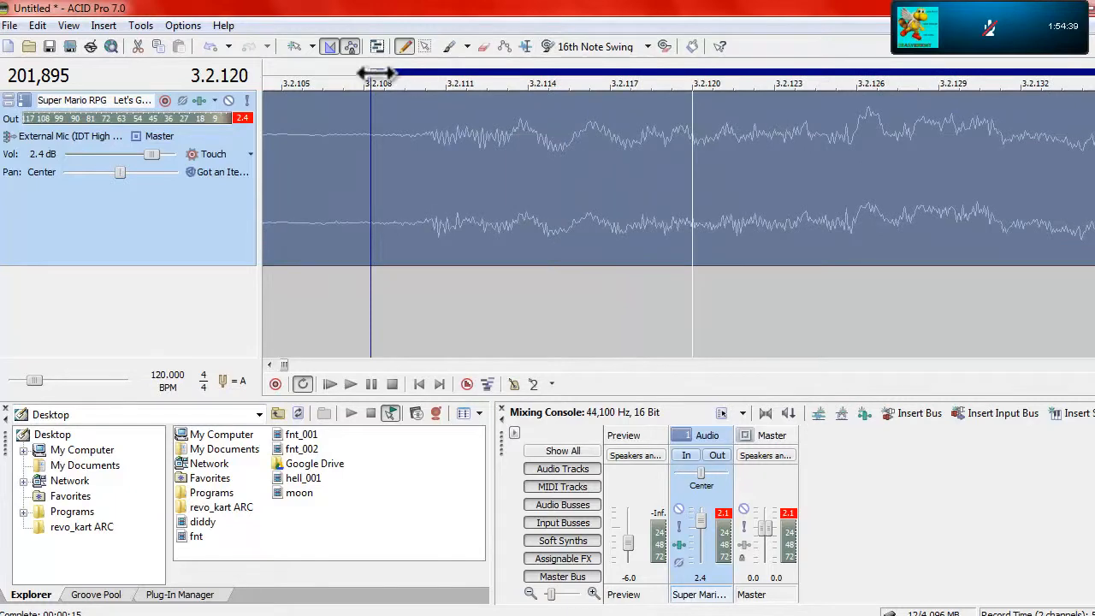
drag(374, 76, 428, 85)
Play the loop from 11.2.096 to check how its end joins its start
scroll(447, 151, down, 10)
key(space)
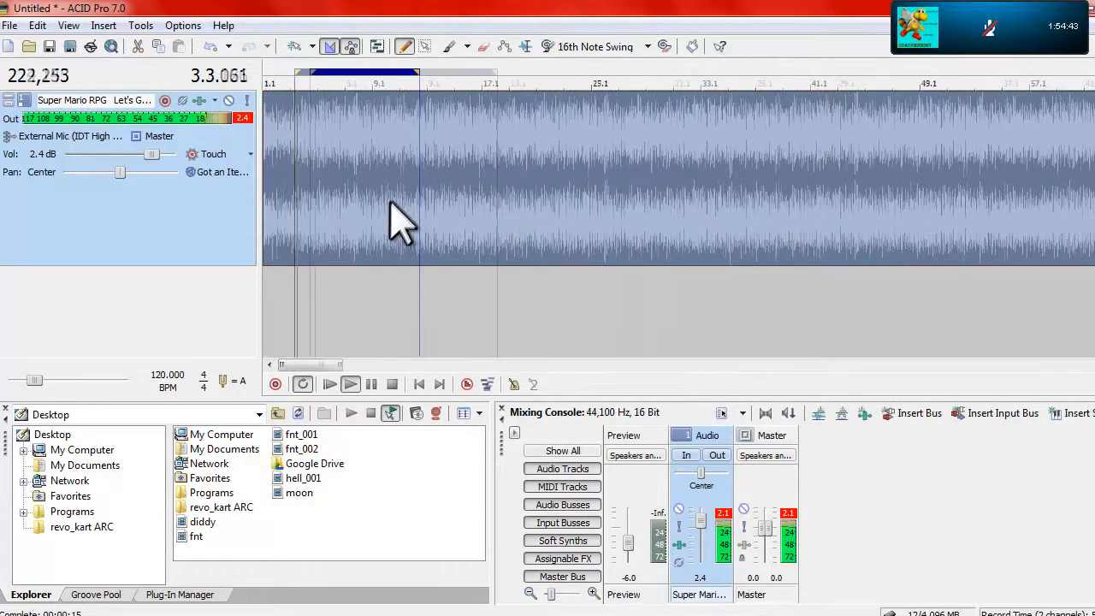
key(space)
scroll(403, 226, up, 2)
click(545, 276)
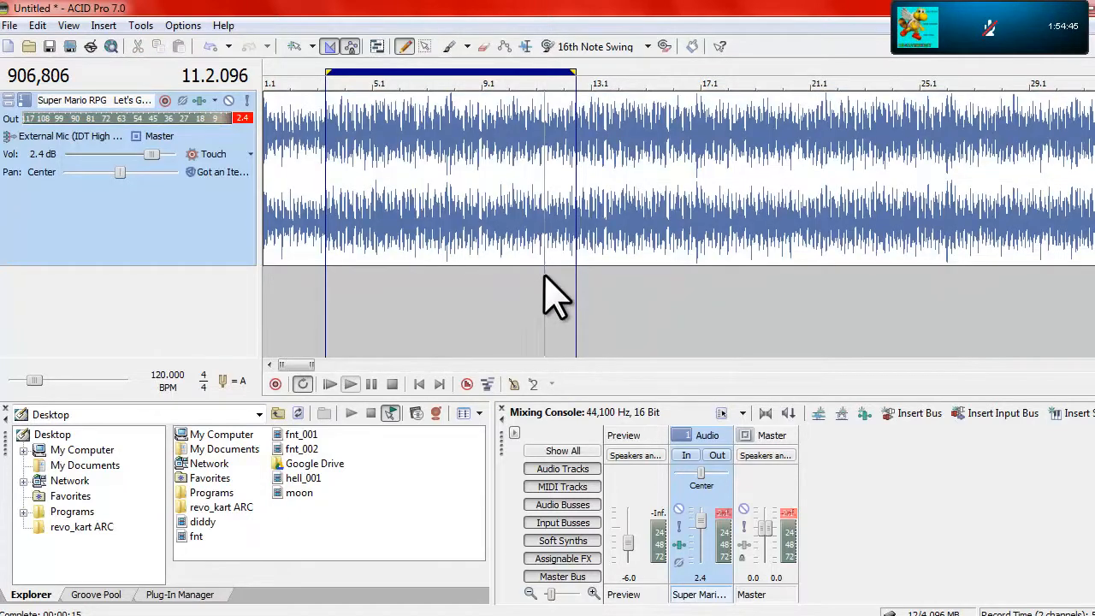
key(space)
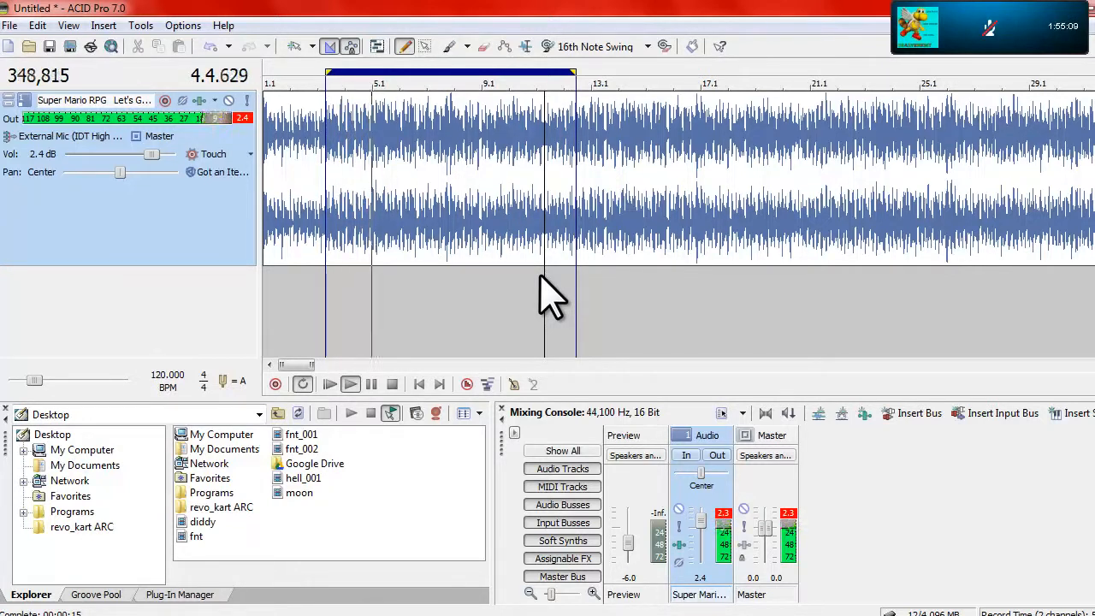
Stop playback, mark the loop as a region, and place the cursor at the region's start
key(space)
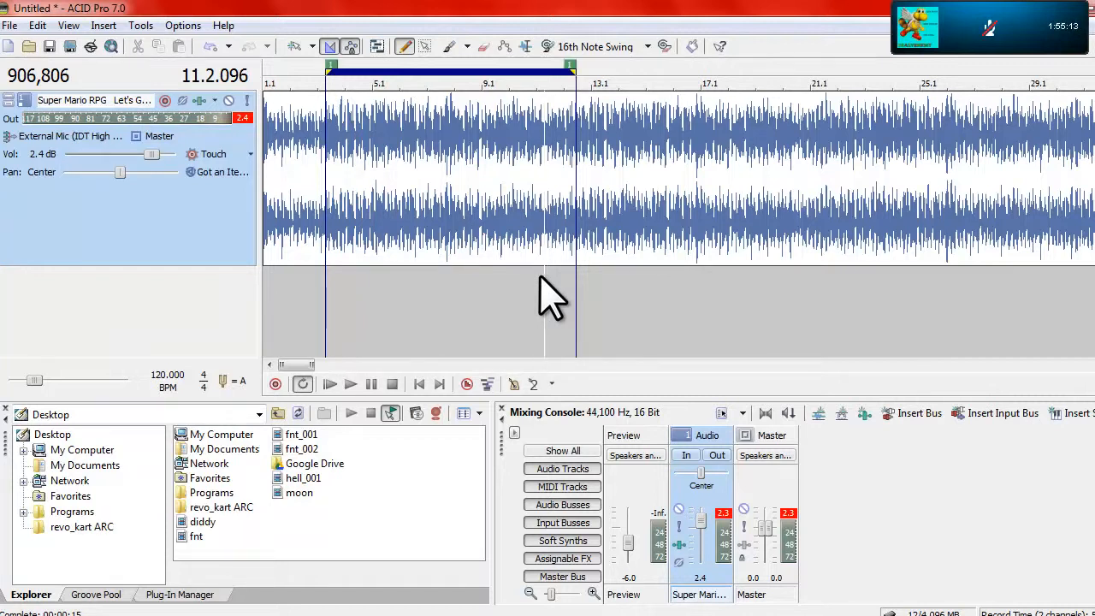
click(336, 69)
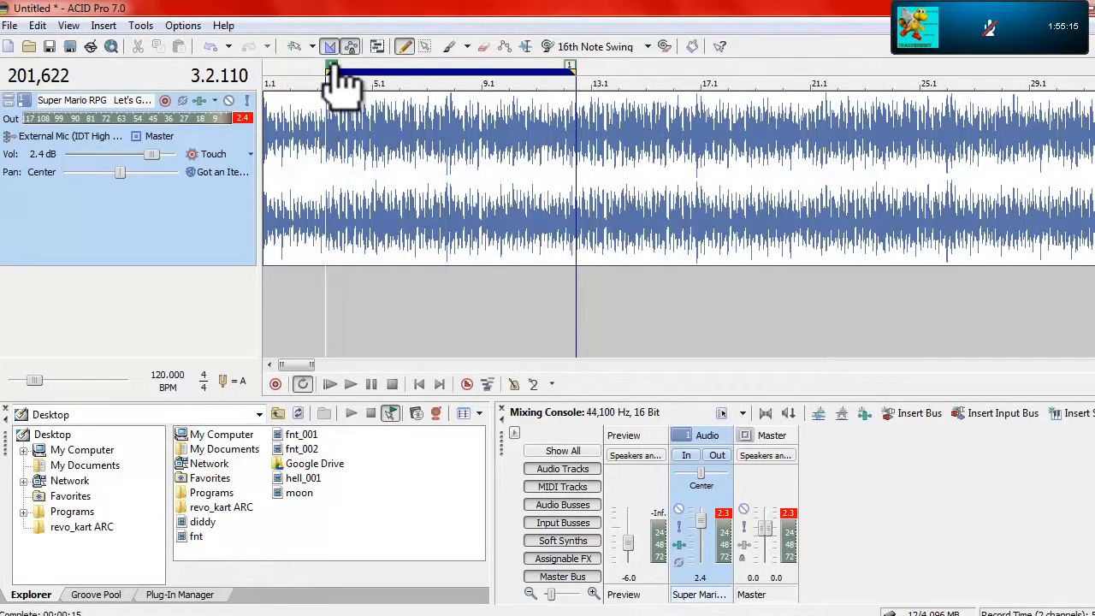
Apply a project sample rate of 192,000 Hz, and set it back to 44,100 Hz
click(721, 412)
click(714, 202)
click(729, 325)
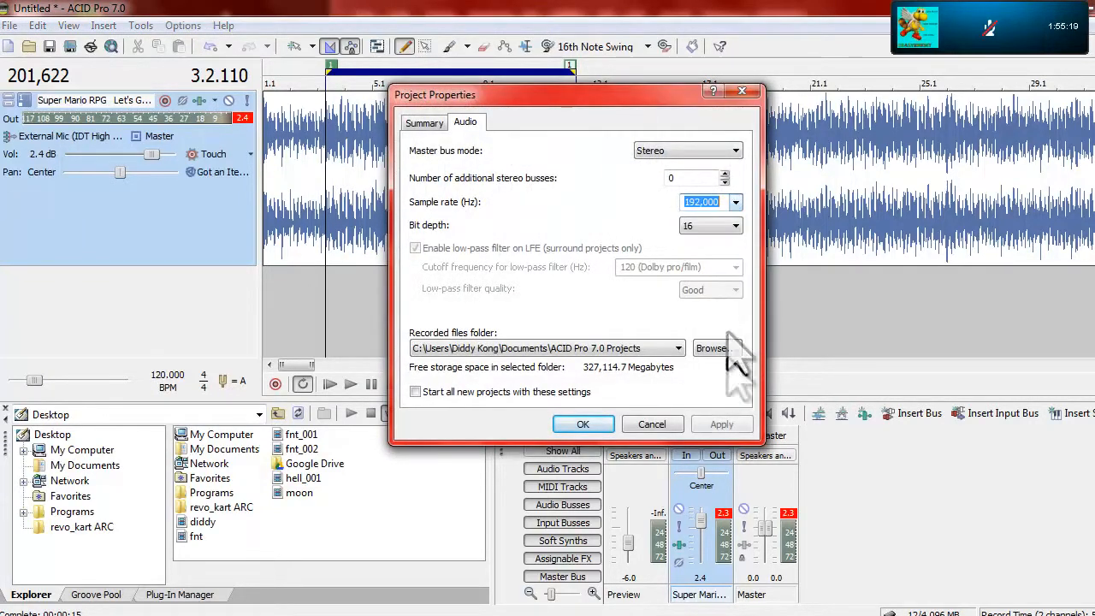
click(734, 204)
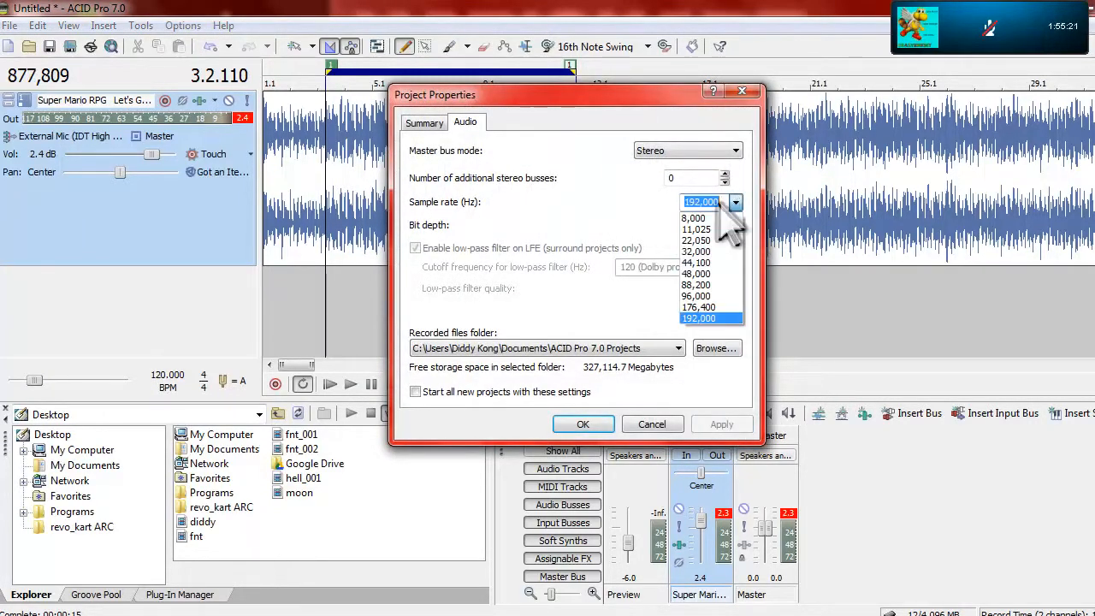
click(696, 263)
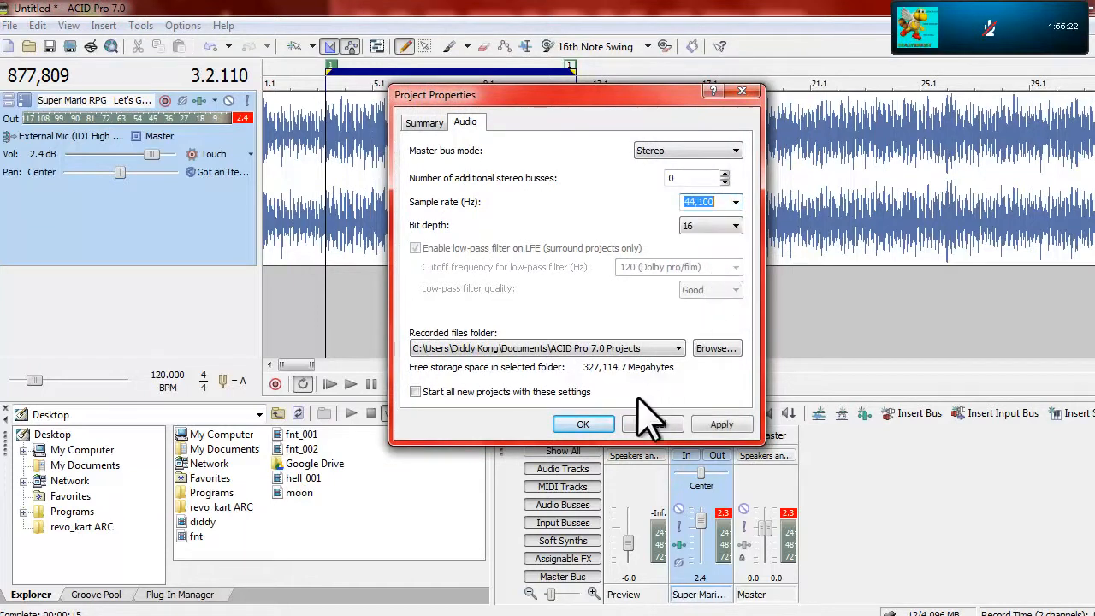
click(589, 423)
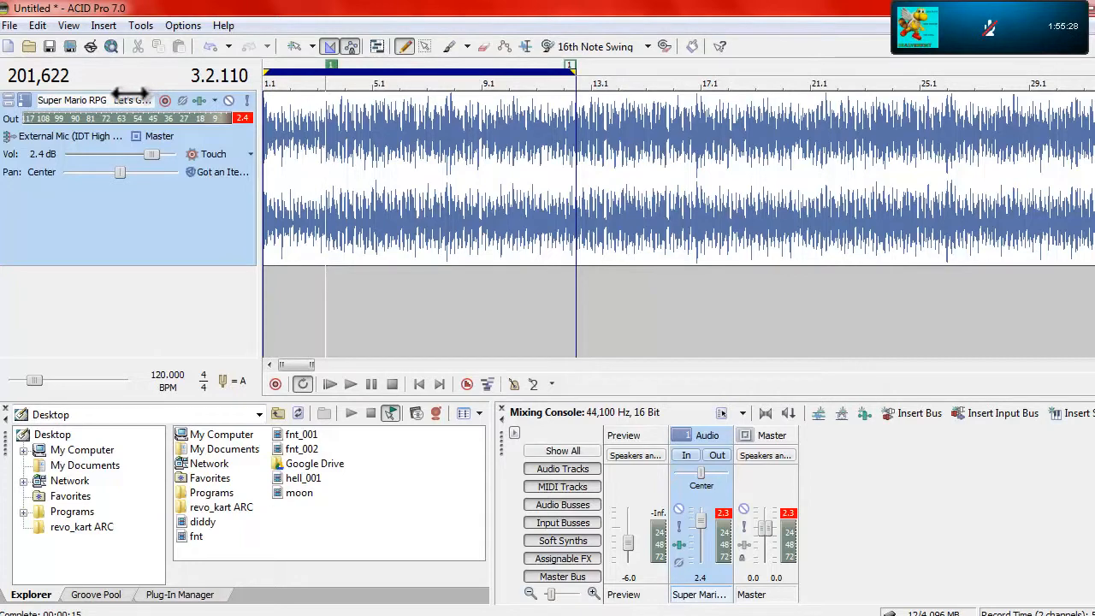
Render only the loop region, extended to the song's start, to the Desktop as a Wave file named poop
click(71, 46)
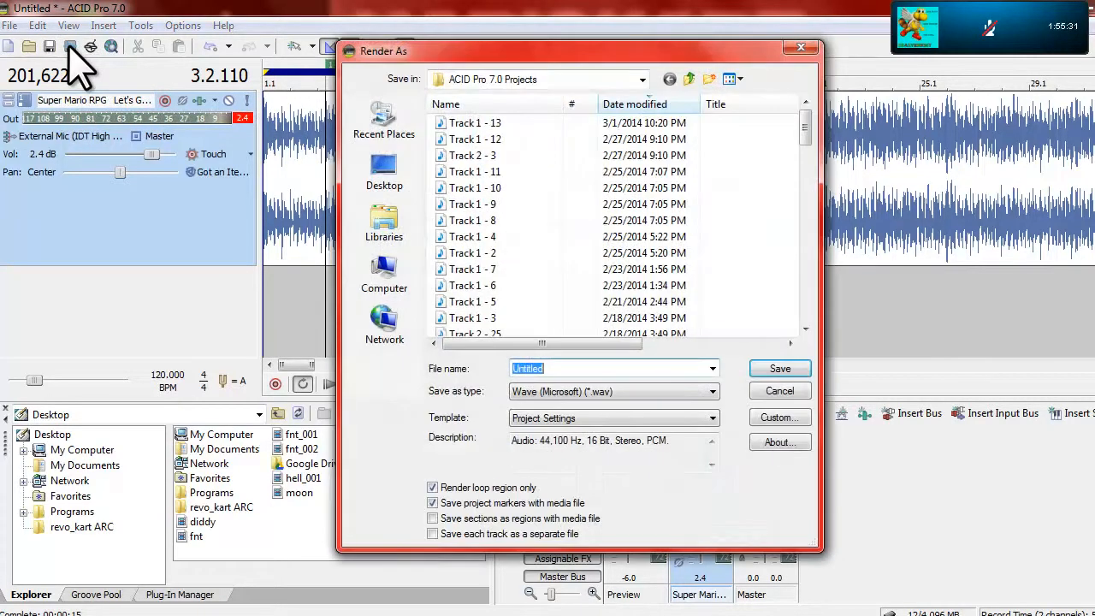
click(411, 177)
text(poop)
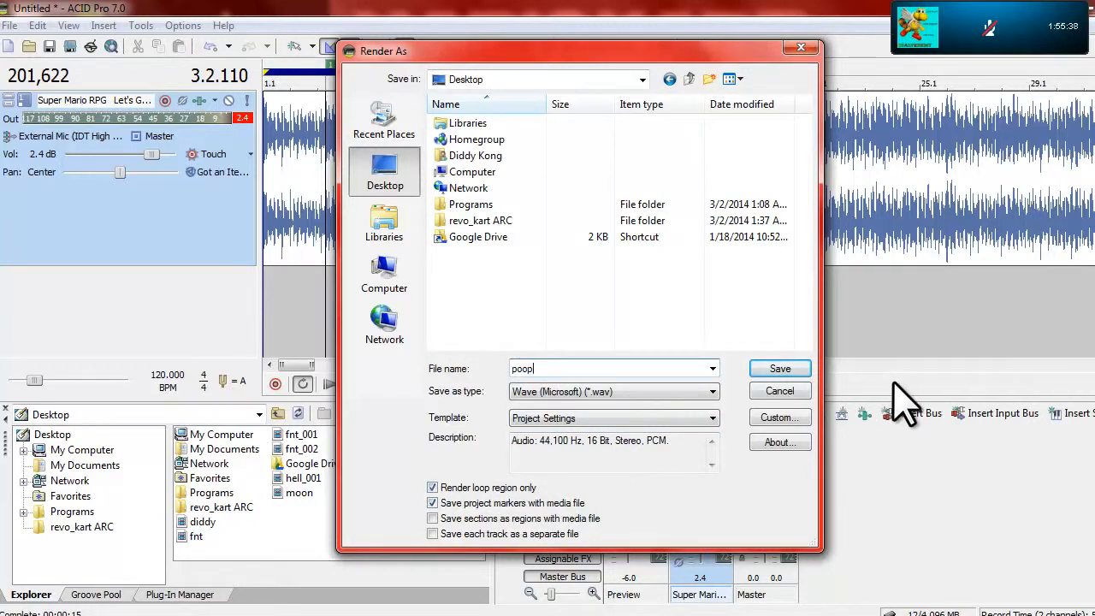
key(Return)
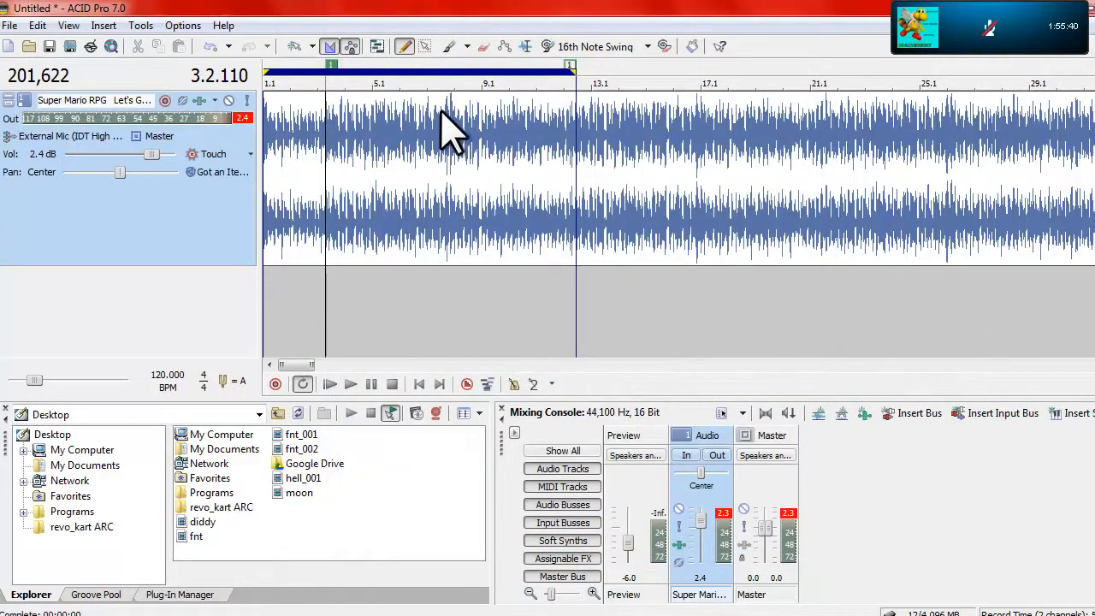
Switch the time at cursor format to Time & Frames, and back to Samples
right_click(53, 73)
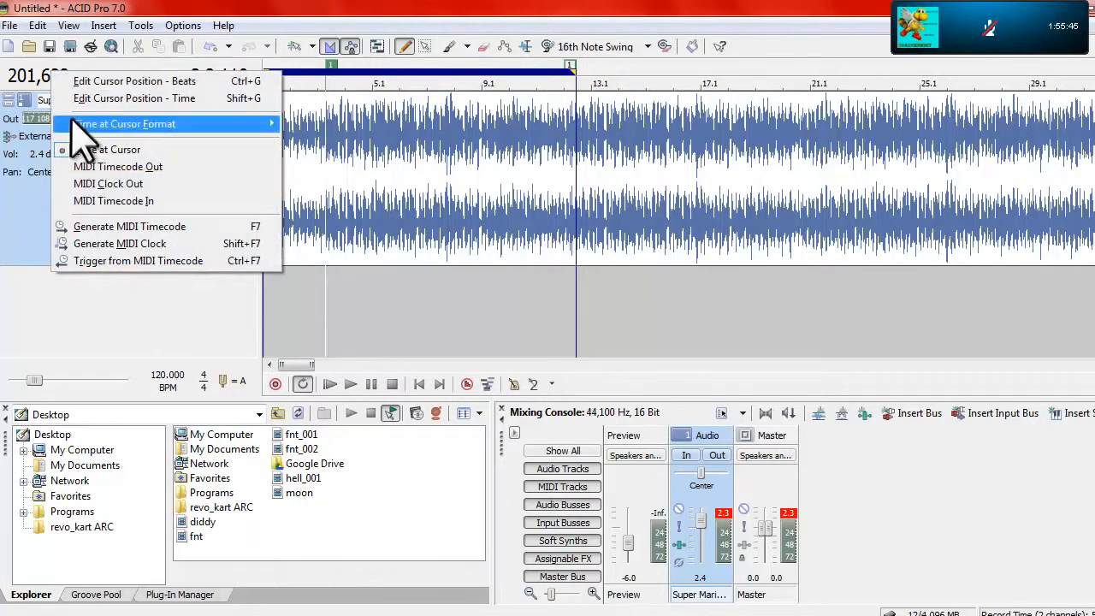
mouse_move(81, 126)
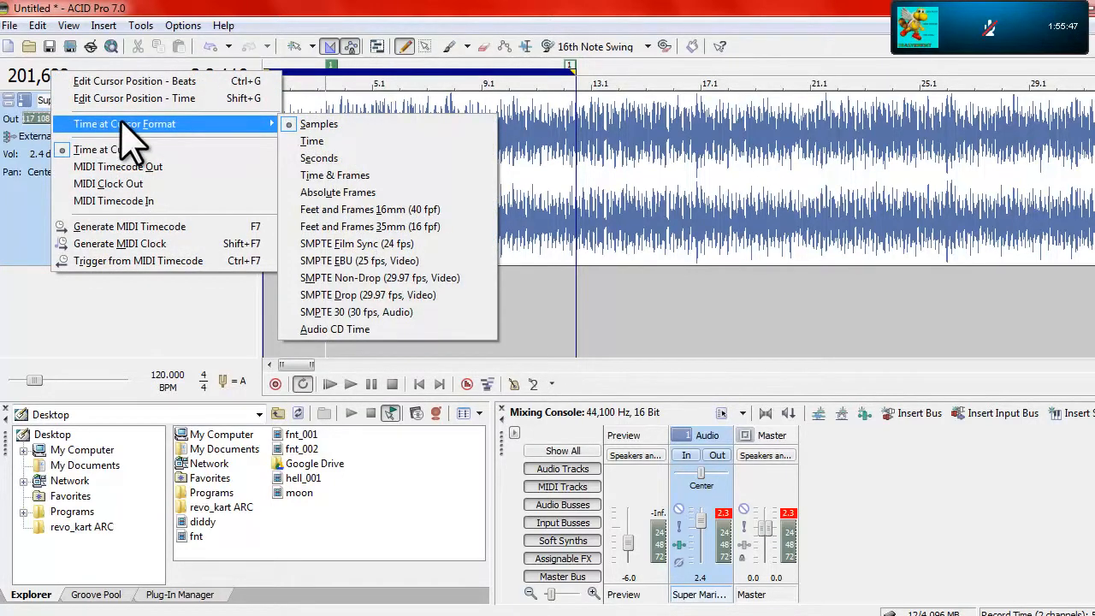
click(351, 180)
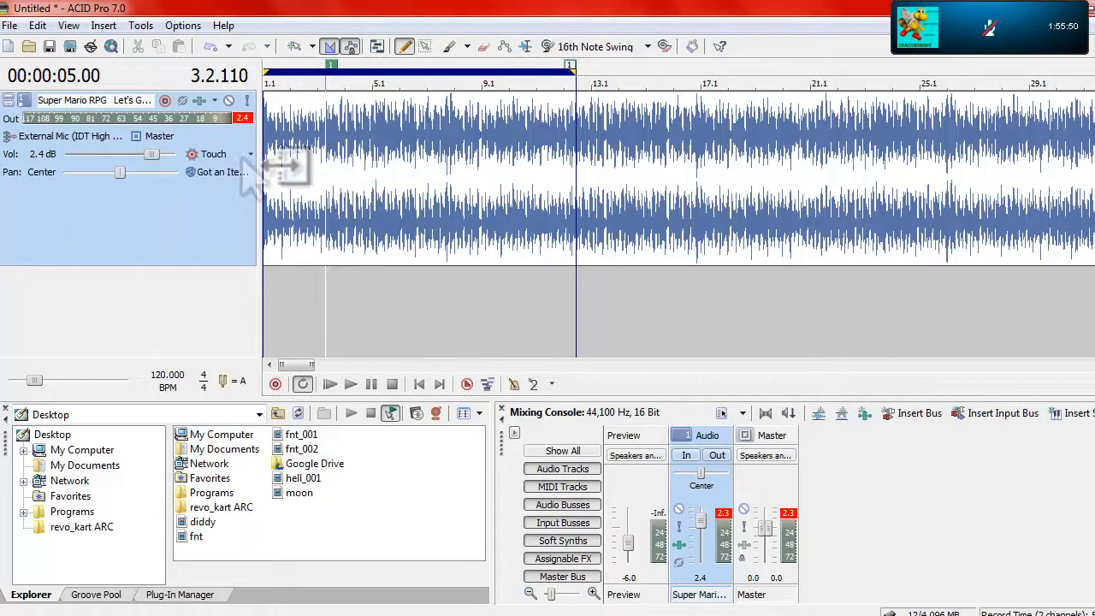
right_click(83, 67)
mouse_move(210, 120)
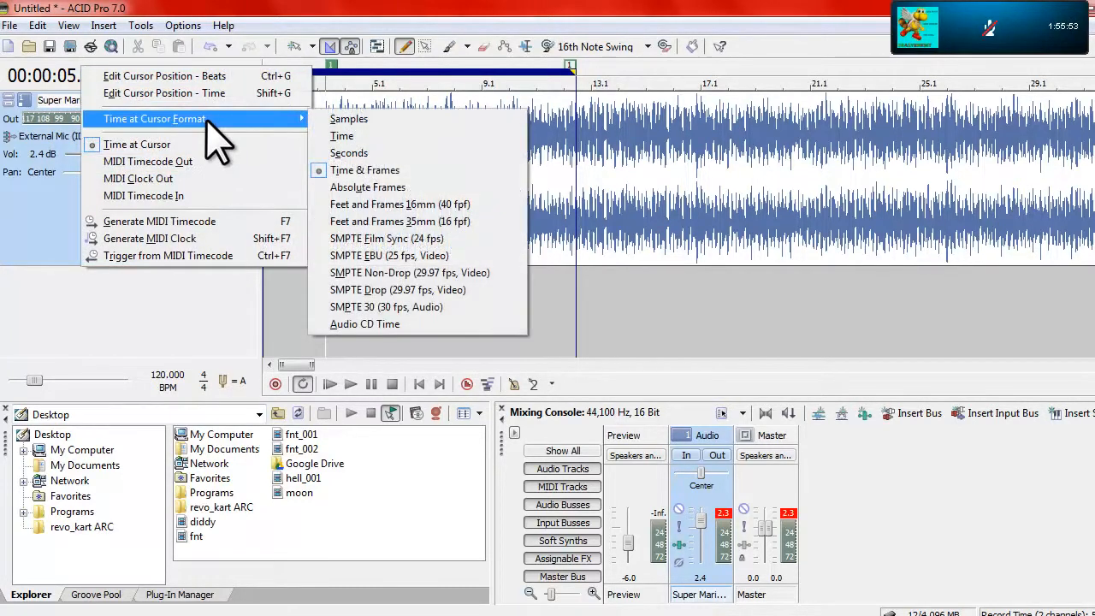
click(393, 116)
Select the loop start's sample position, and launch BrawlBox from the desktop's Programs folder in front of ACID Pro
double_click(30, 76)
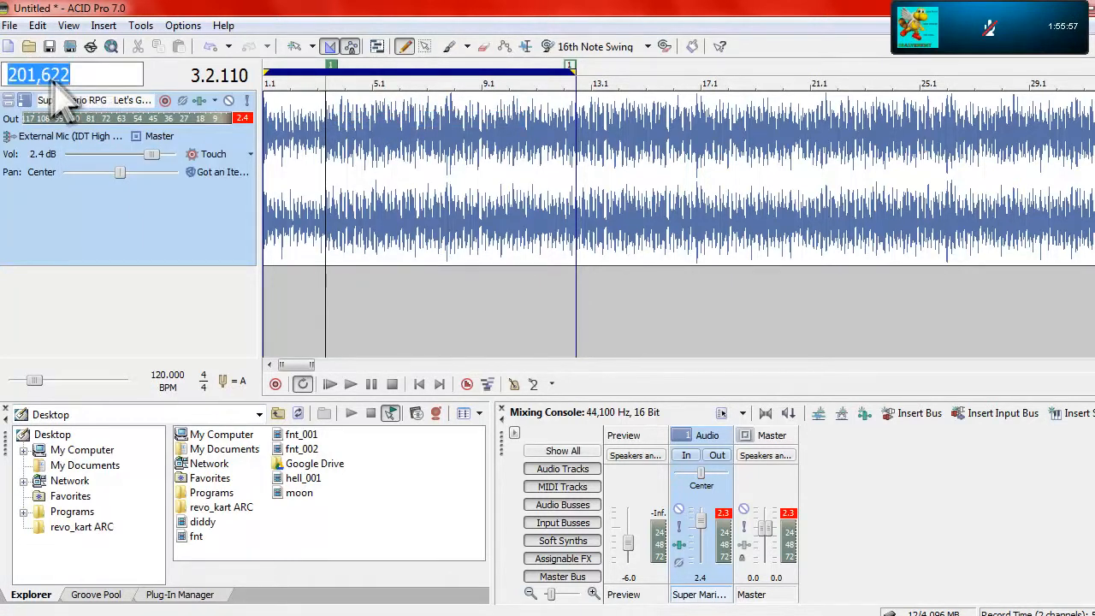
key(super+d)
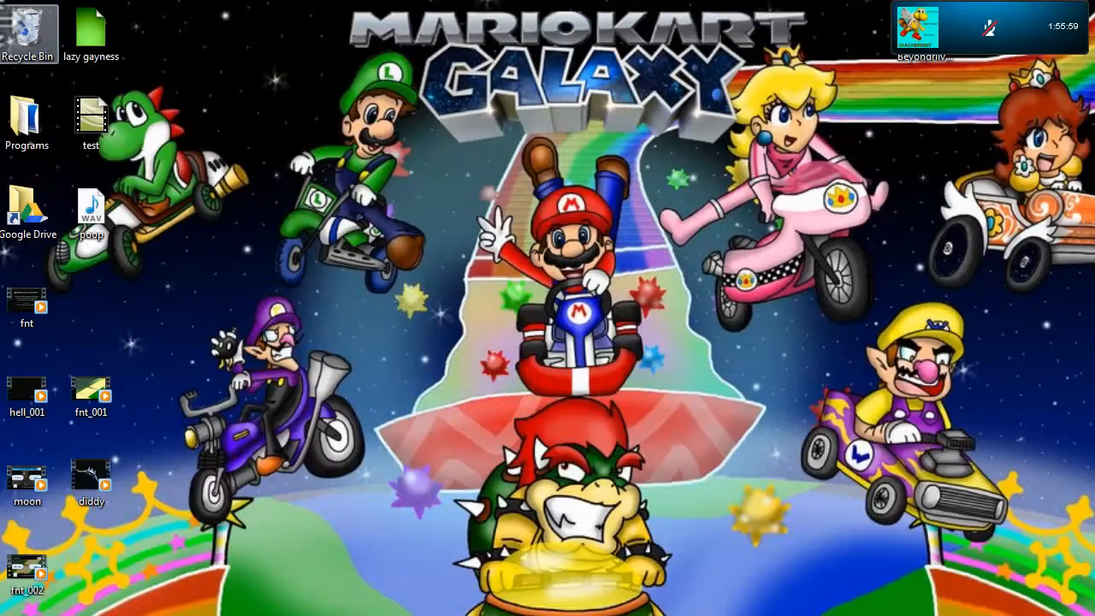
double_click(39, 115)
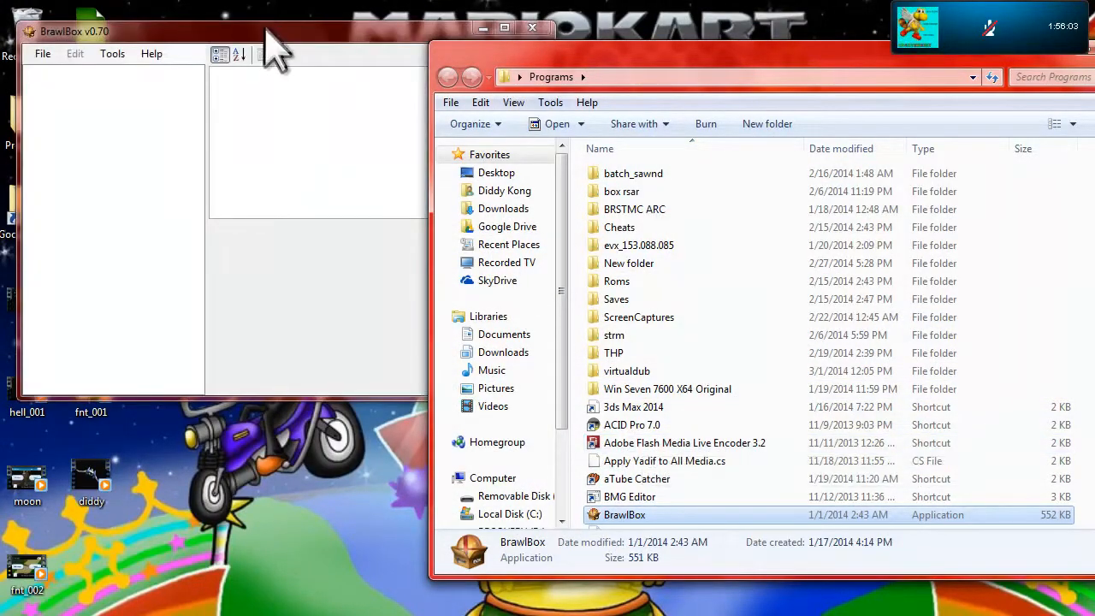
drag(267, 29, 598, 142)
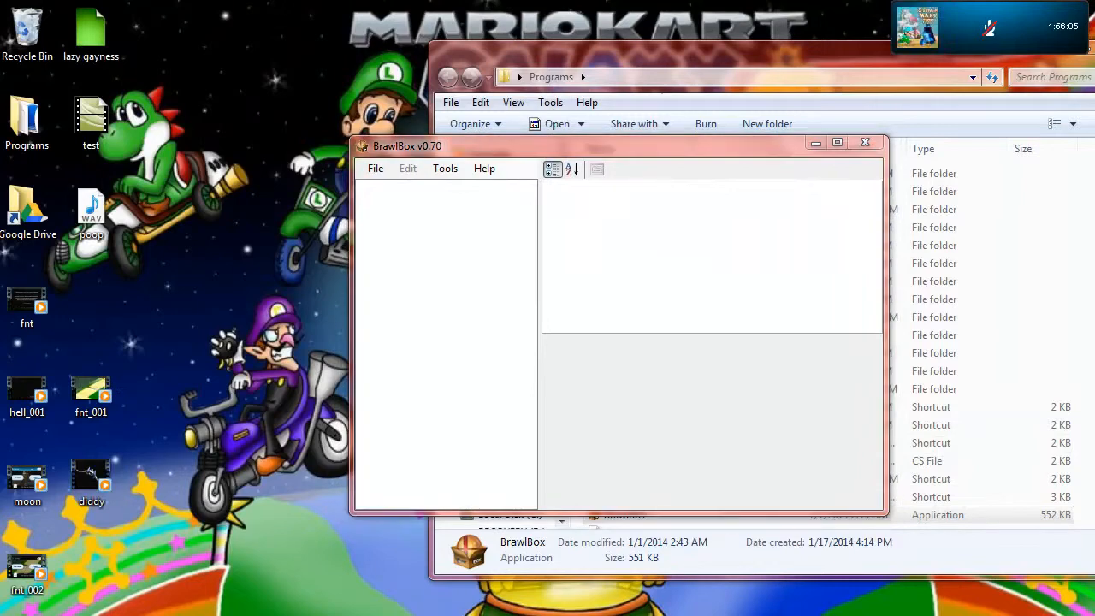
mouse_move(708, 615)
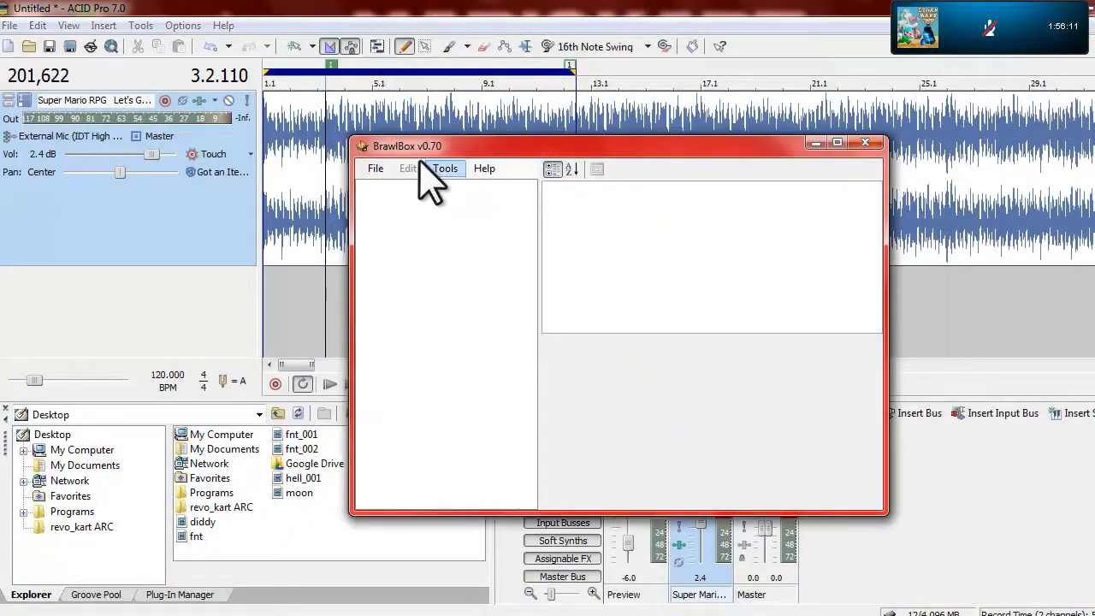
Create a new Brstm Audio Stream from the poop WAV file on the Desktop
click(374, 169)
mouse_move(428, 188)
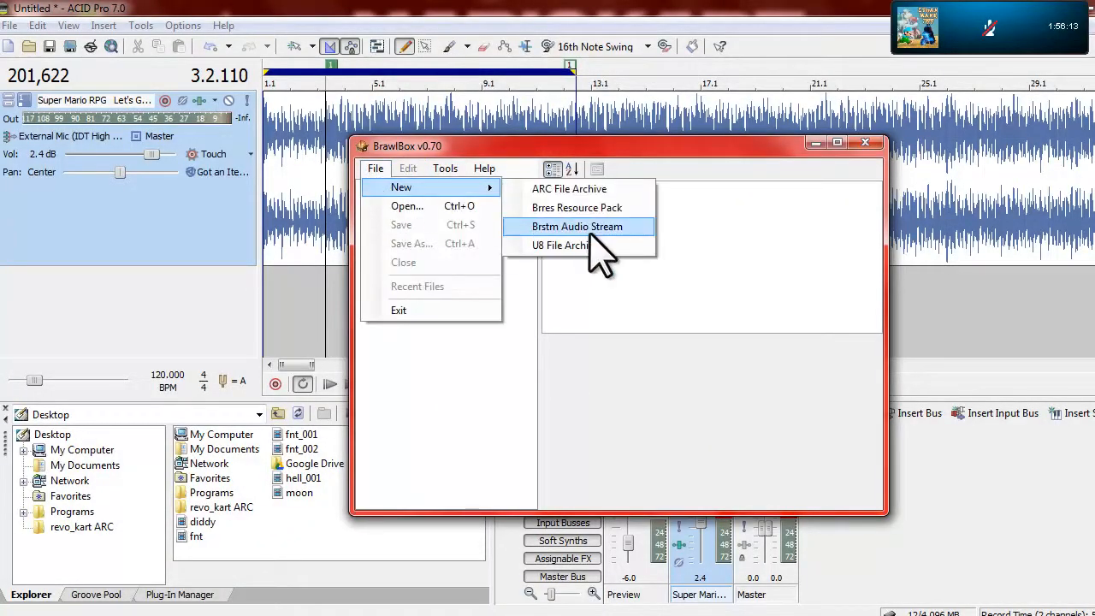
click(590, 231)
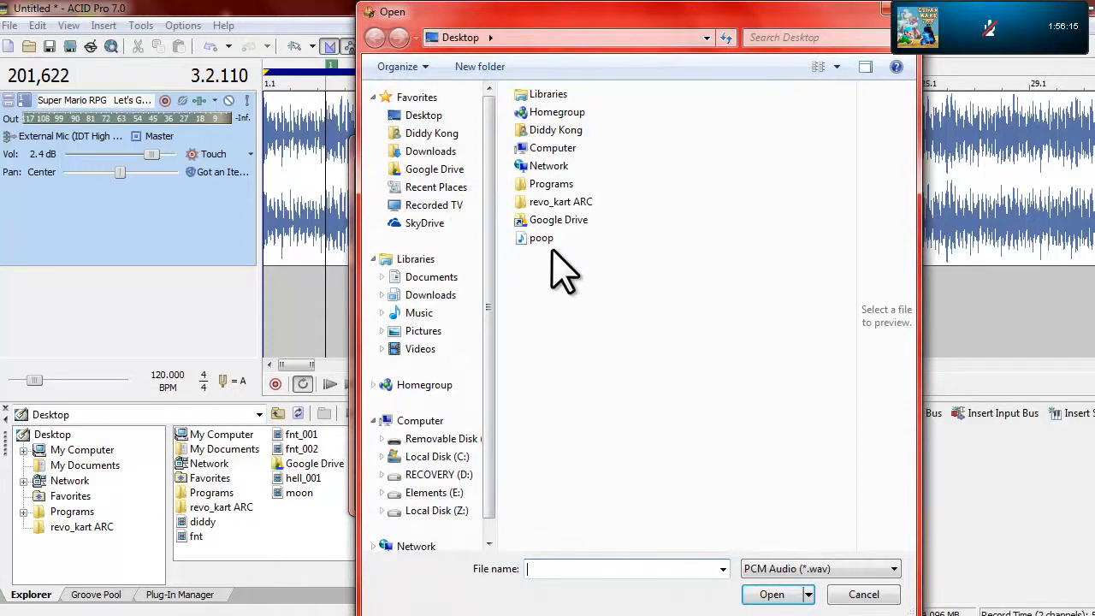
double_click(538, 241)
Set the loop's start to sample 201622 for the Brstm import
mouse_move(134, 49)
mouse_down()
mouse_move(221, 115)
mouse_move(240, 145)
mouse_up()
double_click(220, 199)
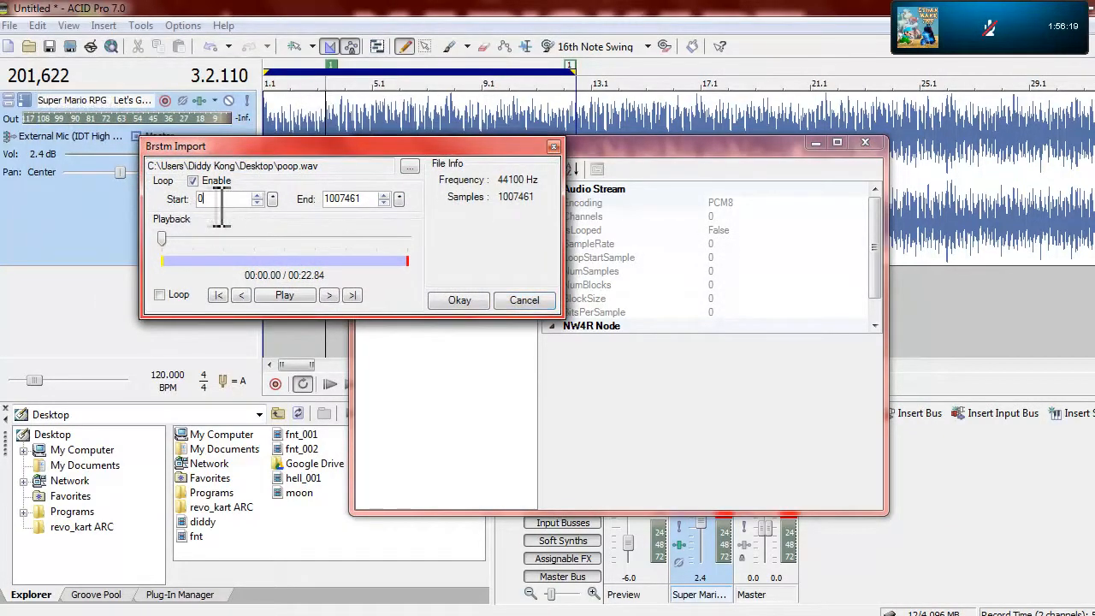
text(201622)
key(Return)
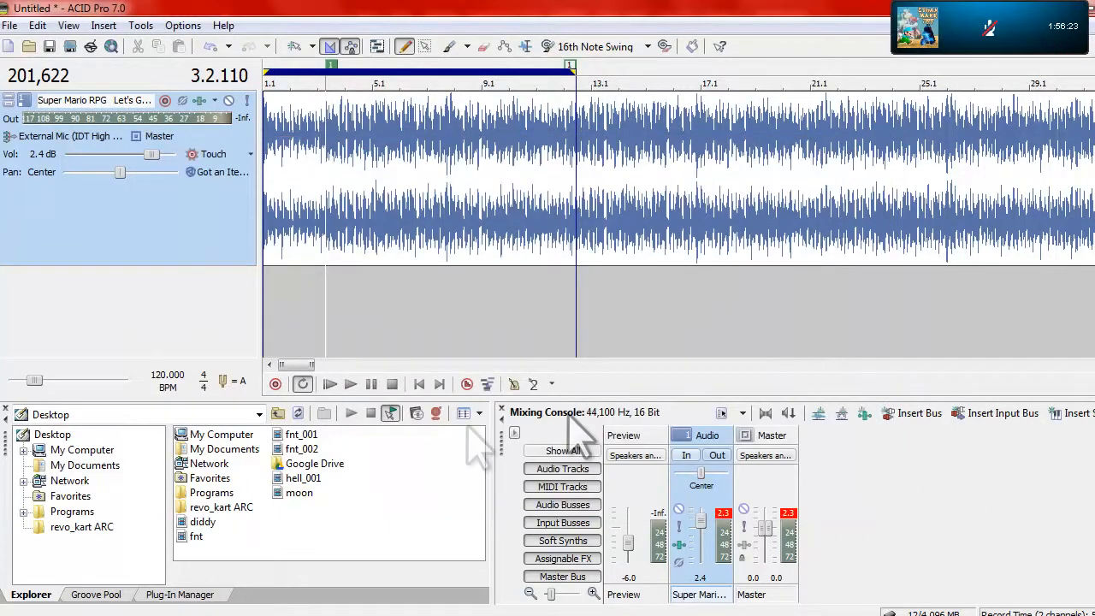
key(alt+Tab)
Preview the audio with looped playback turned on, starting shortly before the loop end to check the transition
click(160, 296)
click(383, 239)
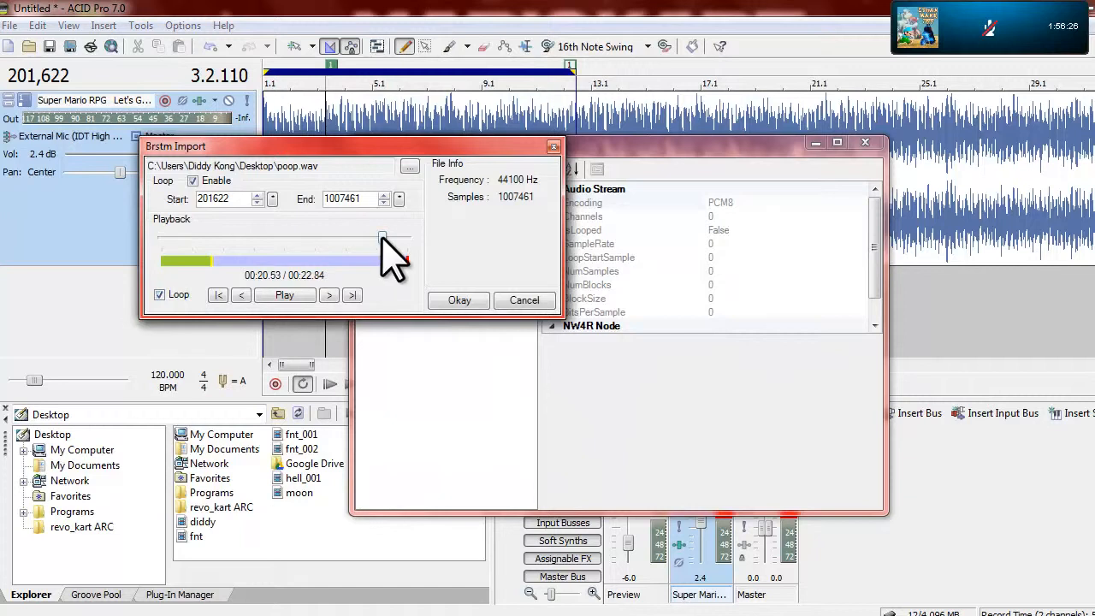
click(306, 295)
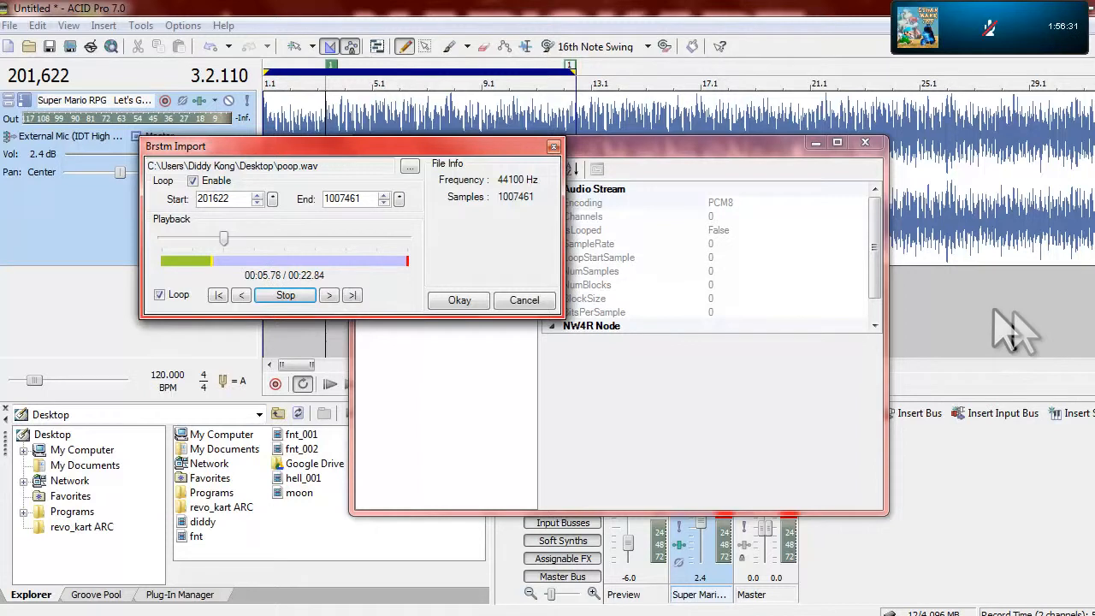
click(375, 238)
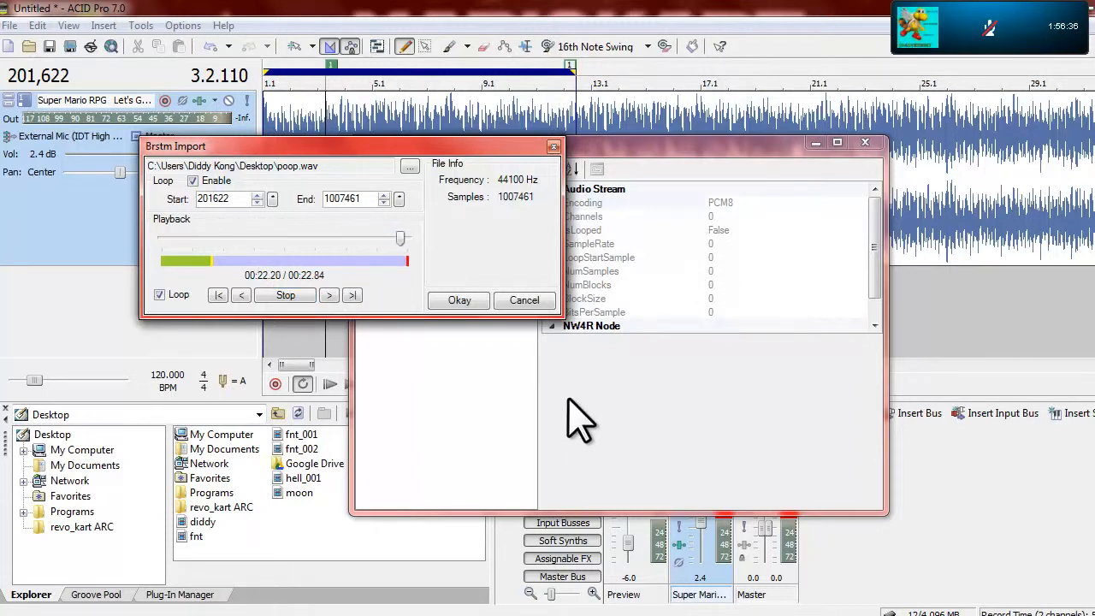
Accept the Brstm import and save the resulting audio stream to the Desktop as toilet
click(459, 302)
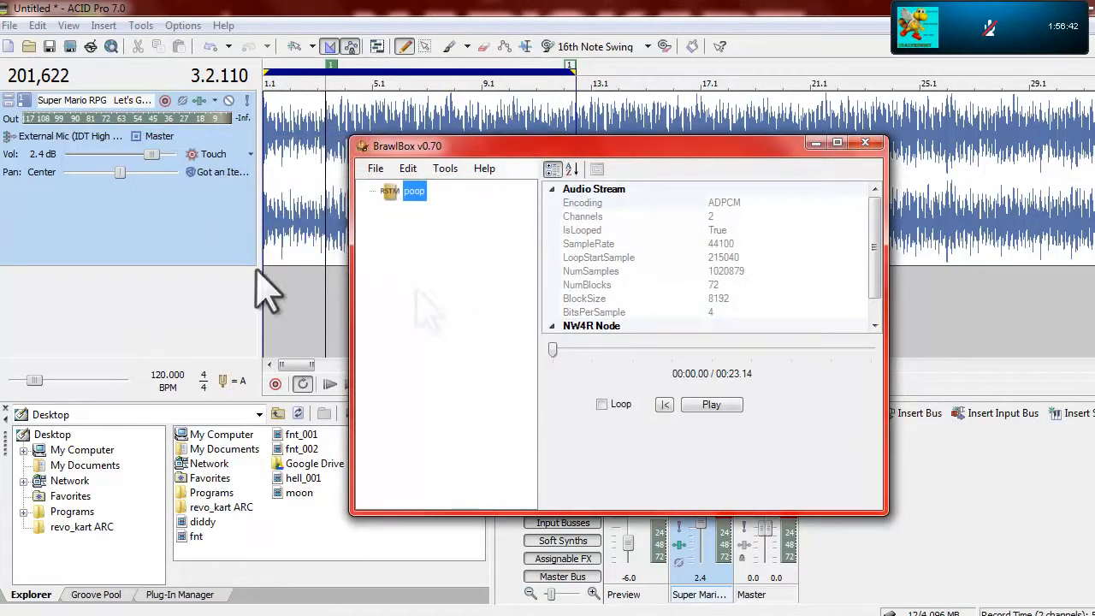
key(ctrl+s)
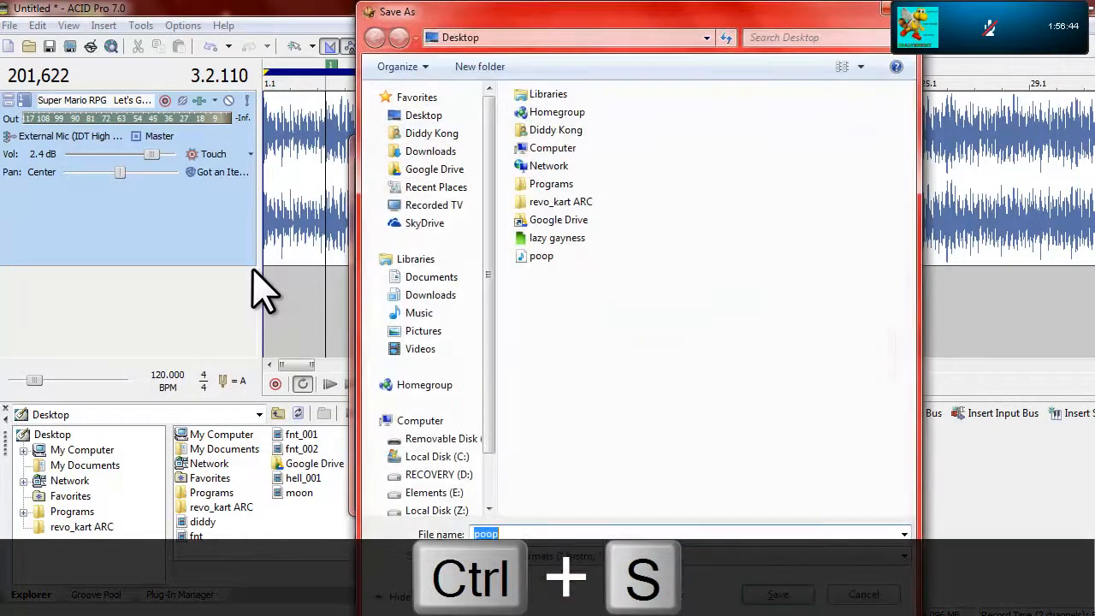
text(toilet)
key(Return)
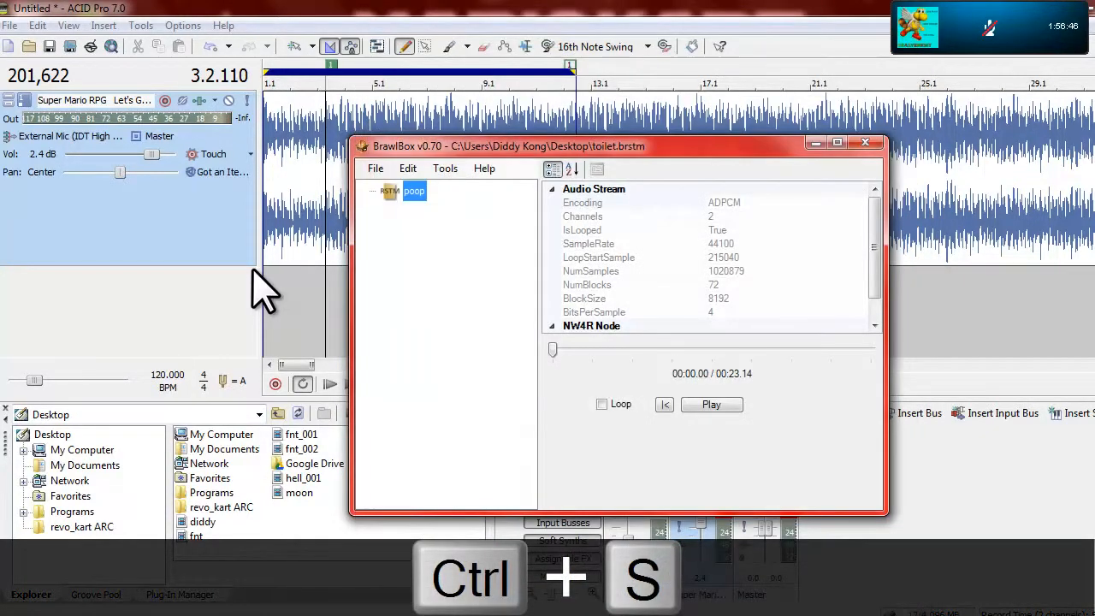